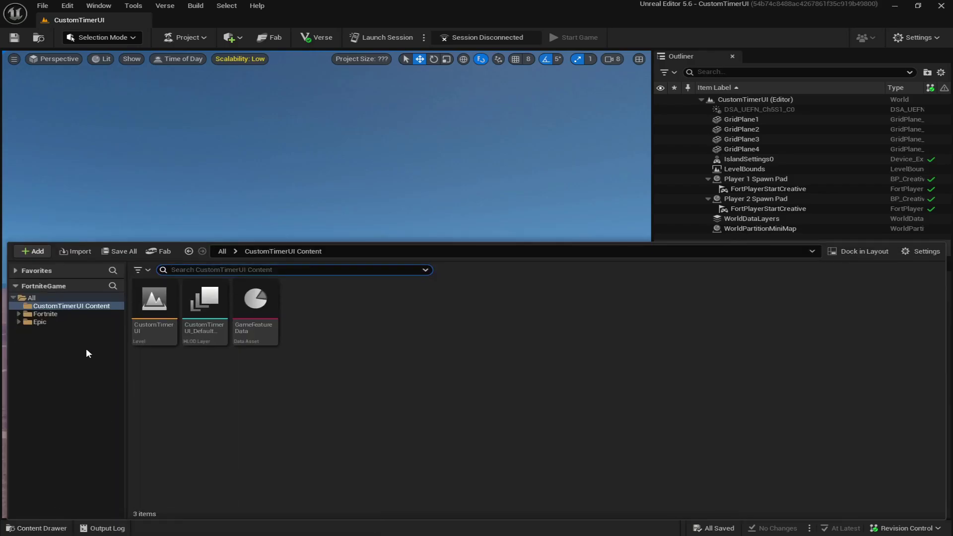
Create a User Widget blueprint named CustomTimerUI1 from User Interface > Widget Blueprint and open it
{"action": "right_click", "coordinate": [313, 323]}
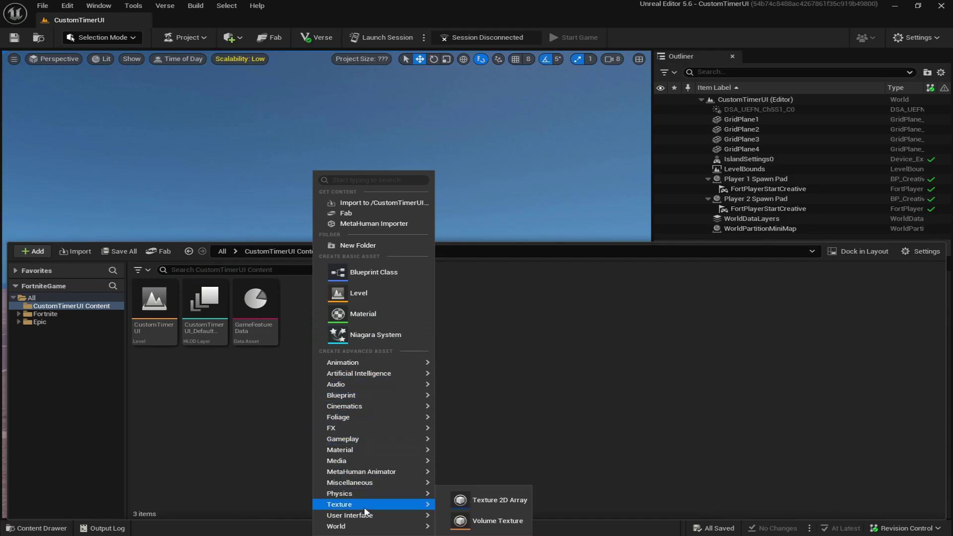
{"action": "mouse_move", "coordinate": [367, 517]}
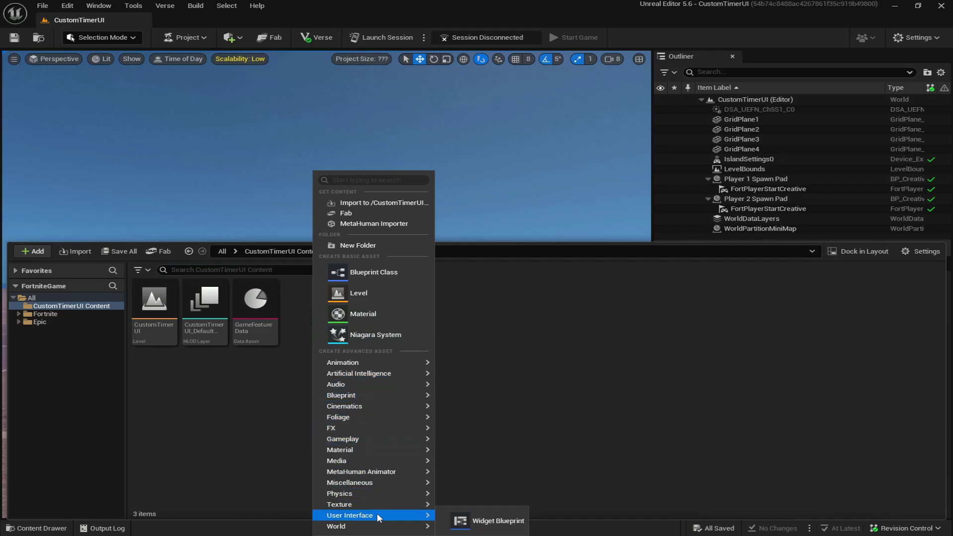
{"action": "left_click", "coordinate": [487, 520]}
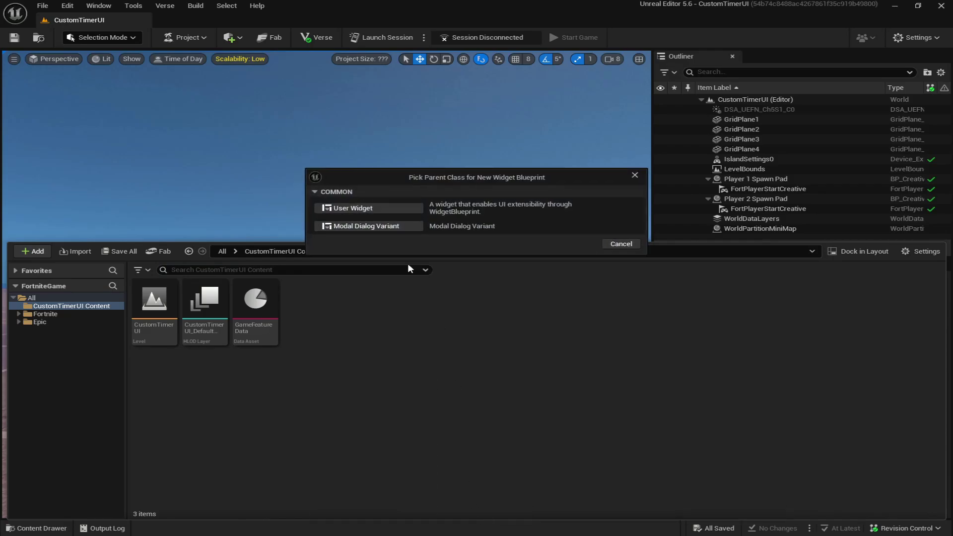
{"action": "left_click", "coordinate": [359, 209]}
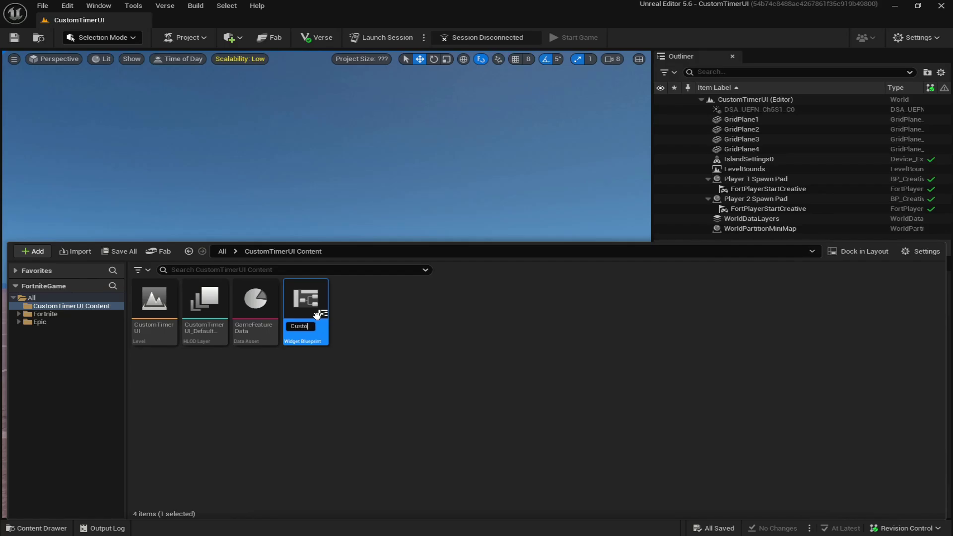
{"action": "type", "text": "CustomTimerUI"}
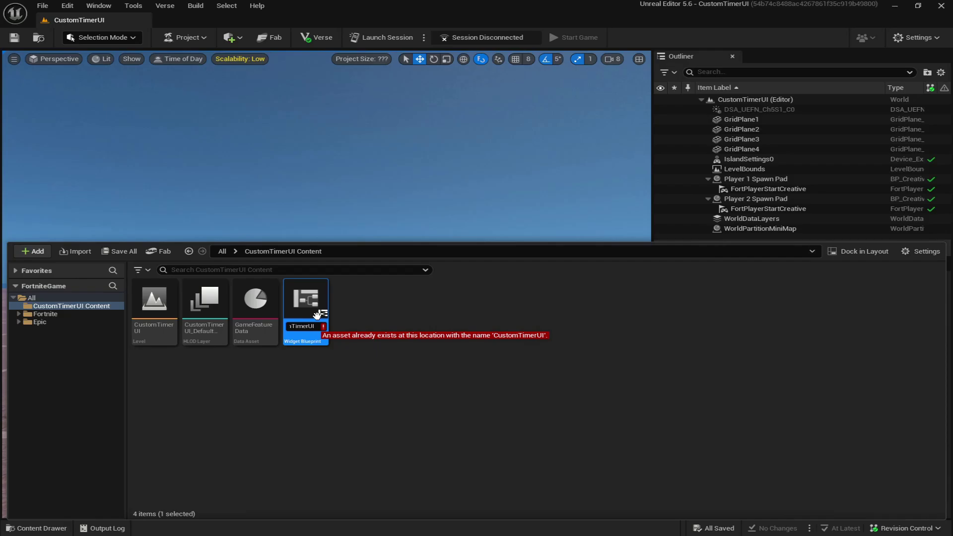
{"action": "type", "text": "1"}
{"action": "key", "text": "Return"}
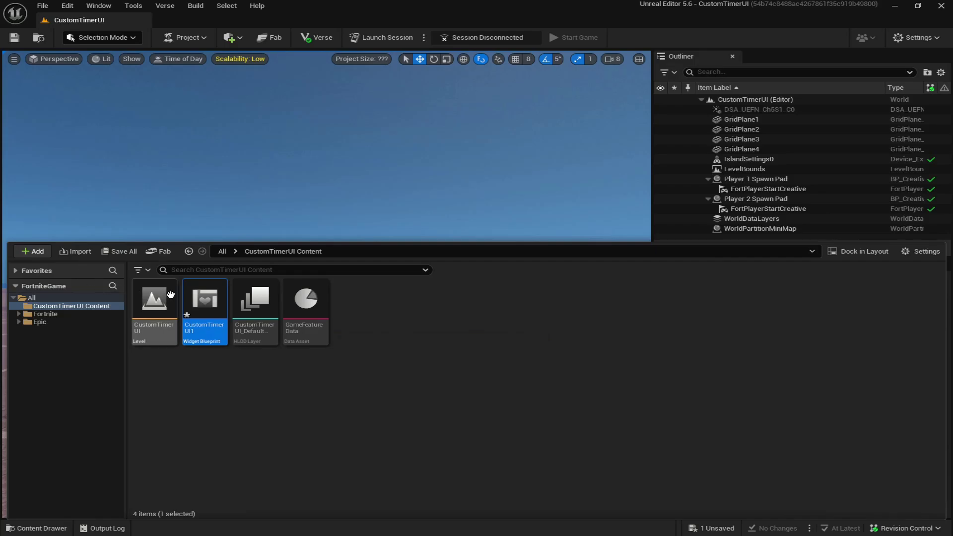
{"action": "double_click", "coordinate": [207, 302]}
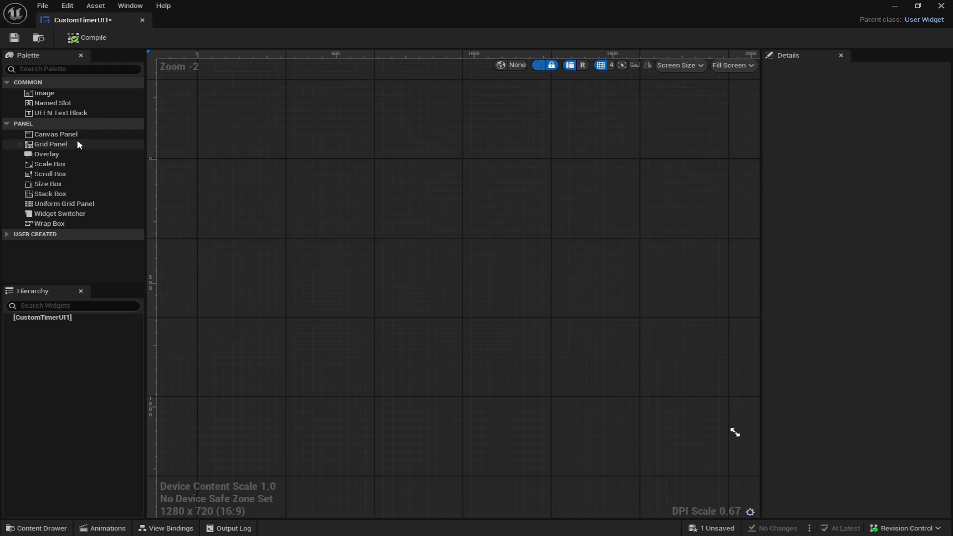
Add a Canvas Panel to the designer and place a UEFN Text Block near its top centre
{"action": "left_click_drag", "start_coordinate": [64, 135], "coordinate": [393, 247]}
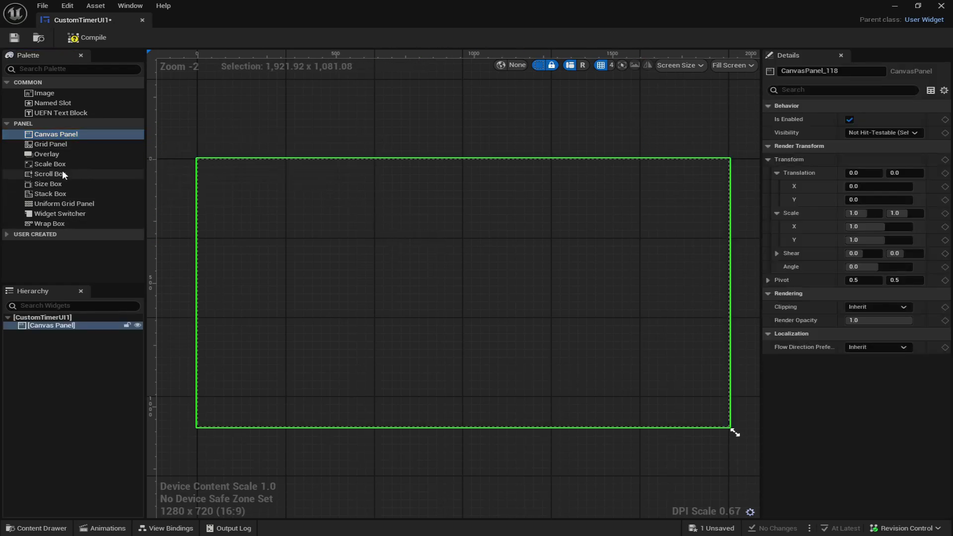
{"action": "left_click_drag", "start_coordinate": [68, 113], "coordinate": [388, 227]}
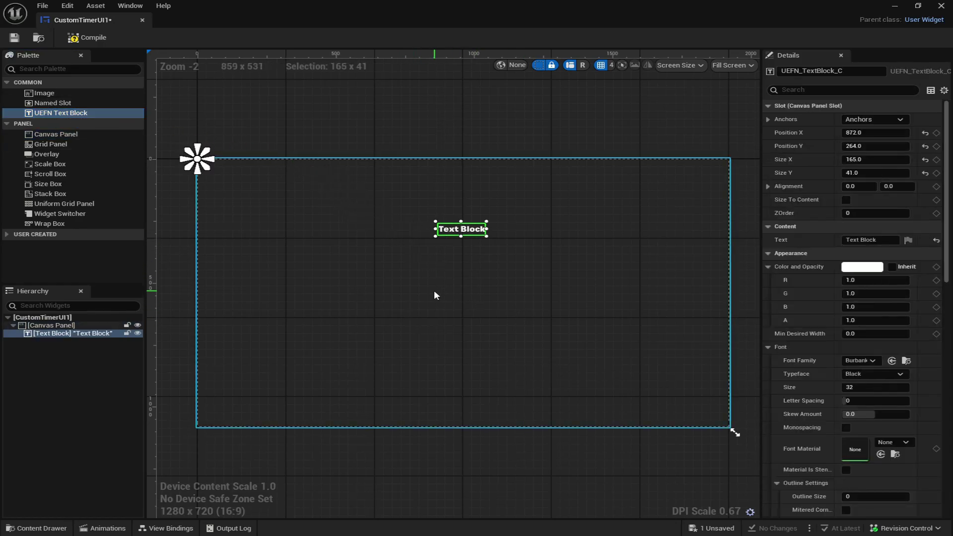
Add Device - Timer View Model (CreativeTimerViewModel) under View Bindings and save the widget
{"action": "left_click", "coordinate": [165, 528]}
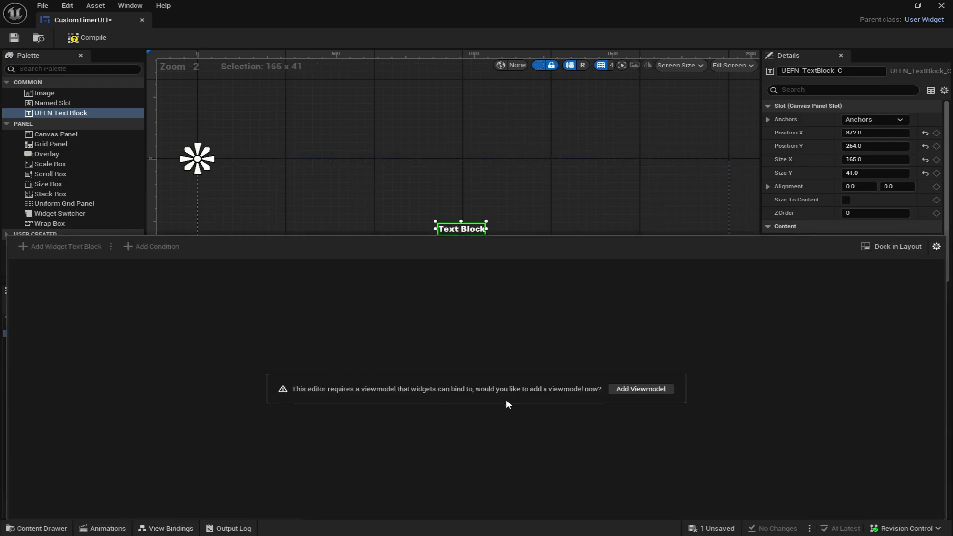
{"action": "left_click", "coordinate": [303, 310]}
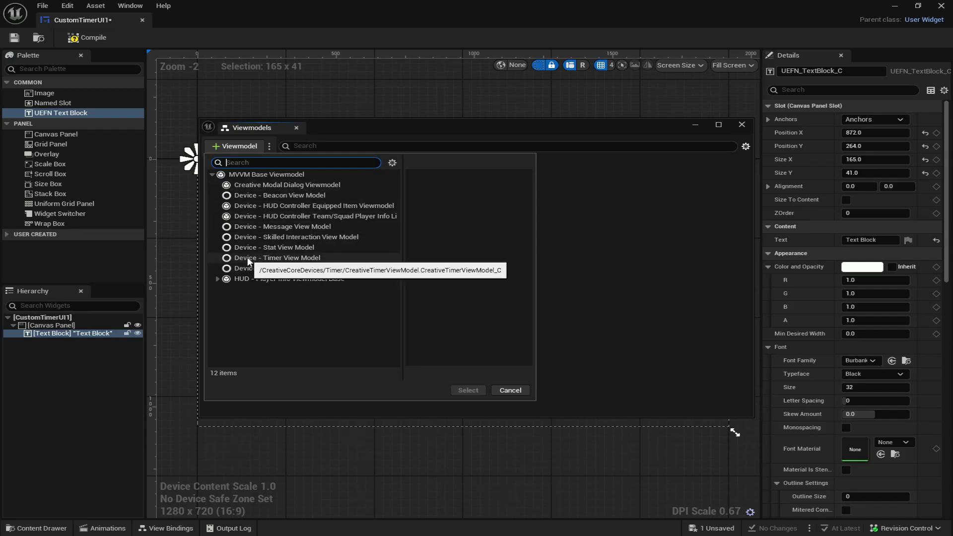
{"action": "left_click", "coordinate": [296, 258]}
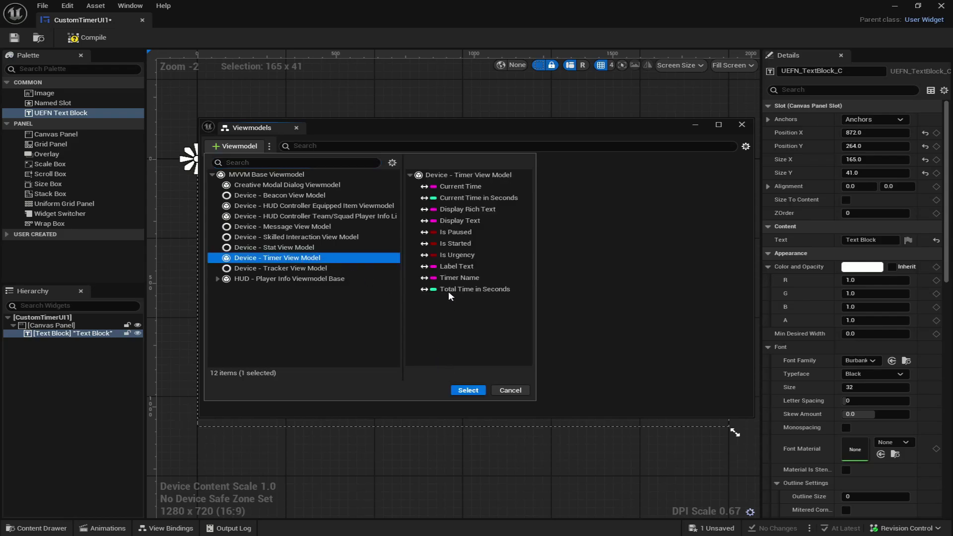
{"action": "left_click", "coordinate": [468, 390]}
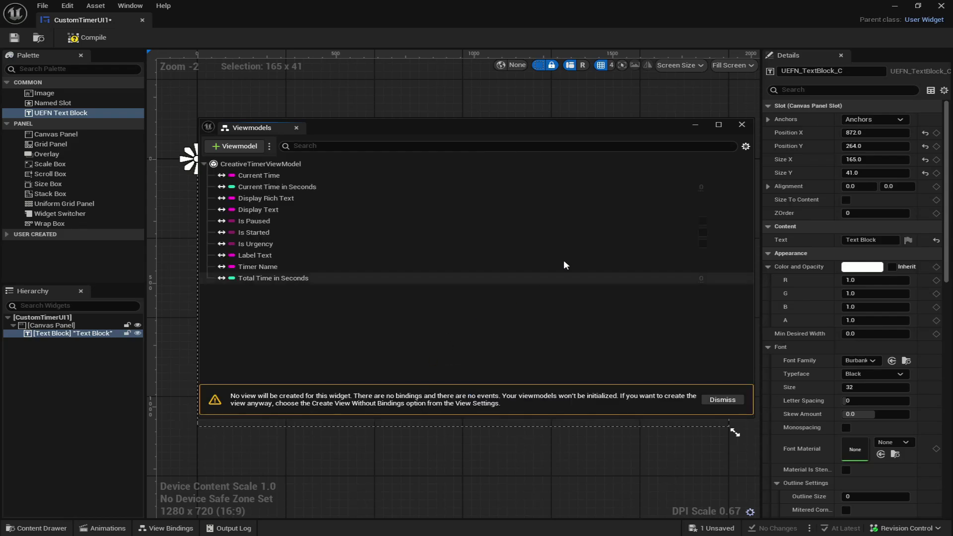
{"action": "left_click", "coordinate": [741, 125]}
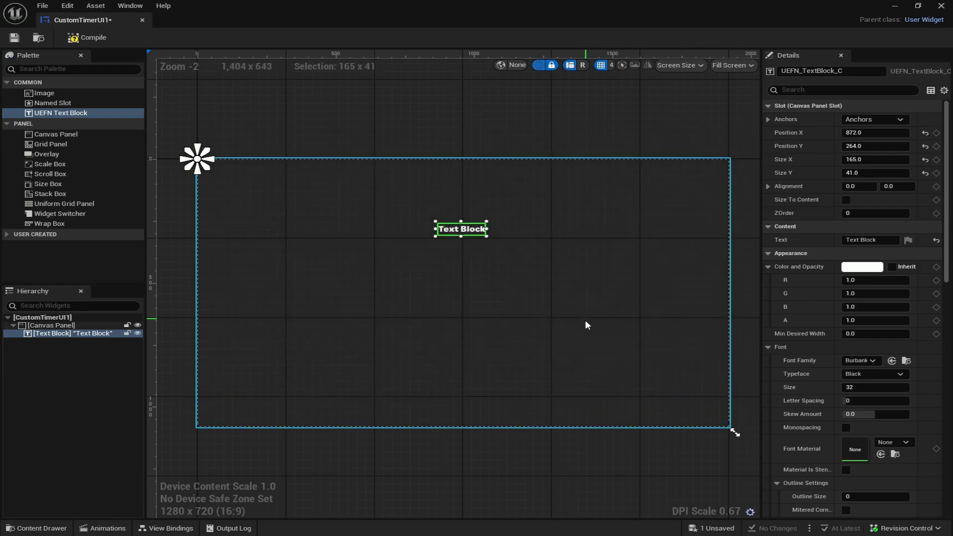
{"action": "key", "text": "ctrl+s"}
{"action": "scroll", "coordinate": [563, 260], "scroll_direction": "up", "scroll_amount": 4}
Nudge the text block slightly right and change its text to 6
{"action": "scroll", "coordinate": [541, 263], "scroll_direction": "up", "scroll_amount": 1}
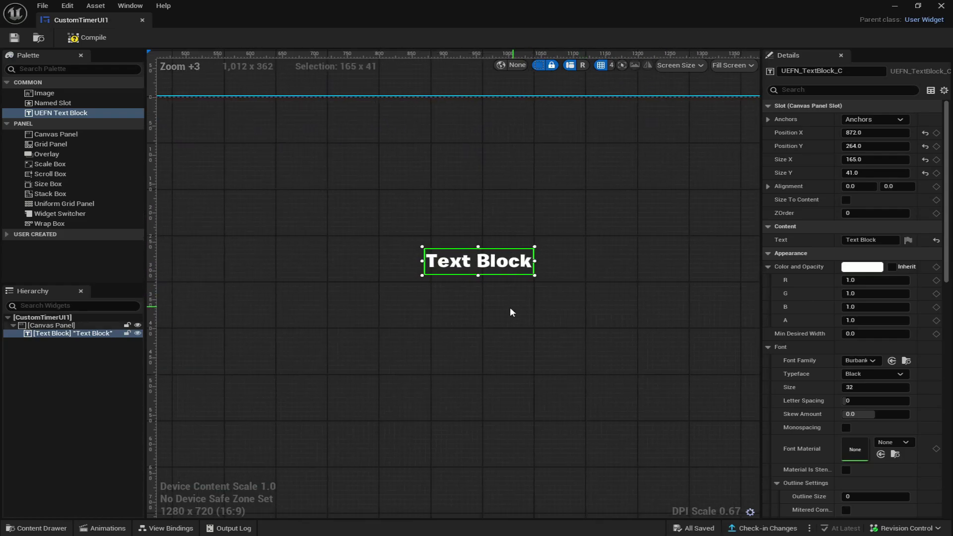
{"action": "scroll", "coordinate": [509, 298], "scroll_direction": "up", "scroll_amount": 2}
{"action": "left_click_drag", "start_coordinate": [490, 245], "coordinate": [498, 246]}
{"action": "scroll", "coordinate": [567, 241], "scroll_direction": "down", "scroll_amount": 6}
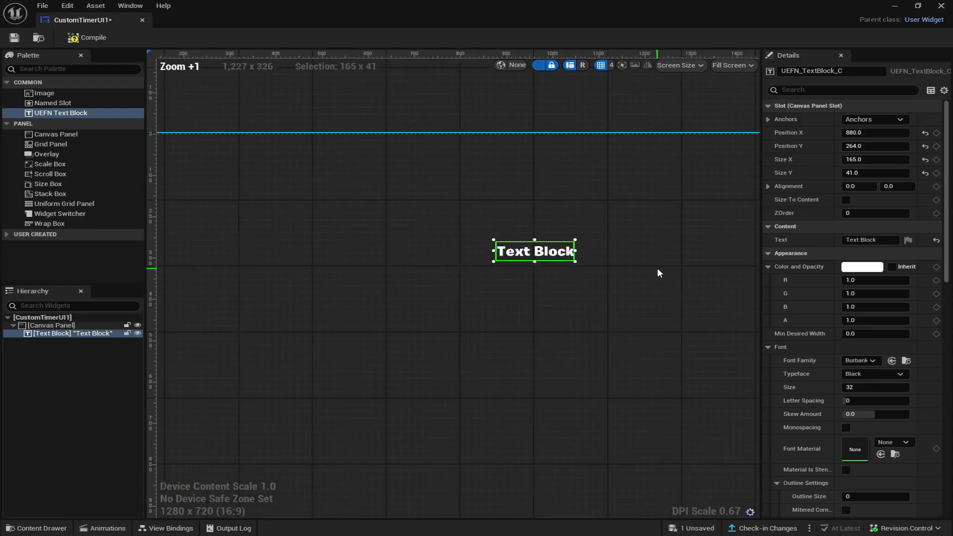
{"action": "scroll", "coordinate": [540, 251], "scroll_direction": "up", "scroll_amount": 4}
{"action": "double_click", "coordinate": [506, 244]}
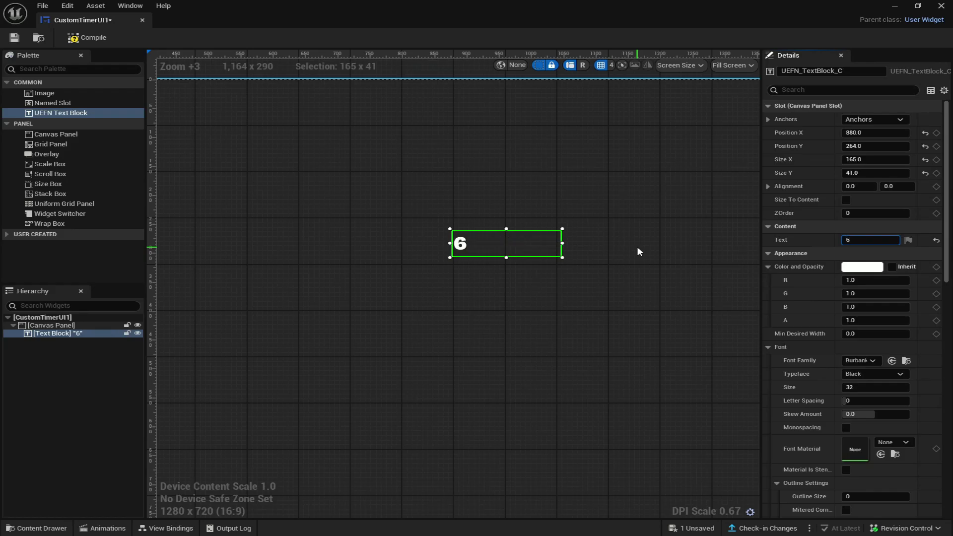
{"action": "scroll", "coordinate": [694, 180], "scroll_direction": "down", "scroll_amount": 3}
Anchor the text block to the canvas centre and narrow its box to 21.61 × 41
{"action": "left_click", "coordinate": [873, 119]}
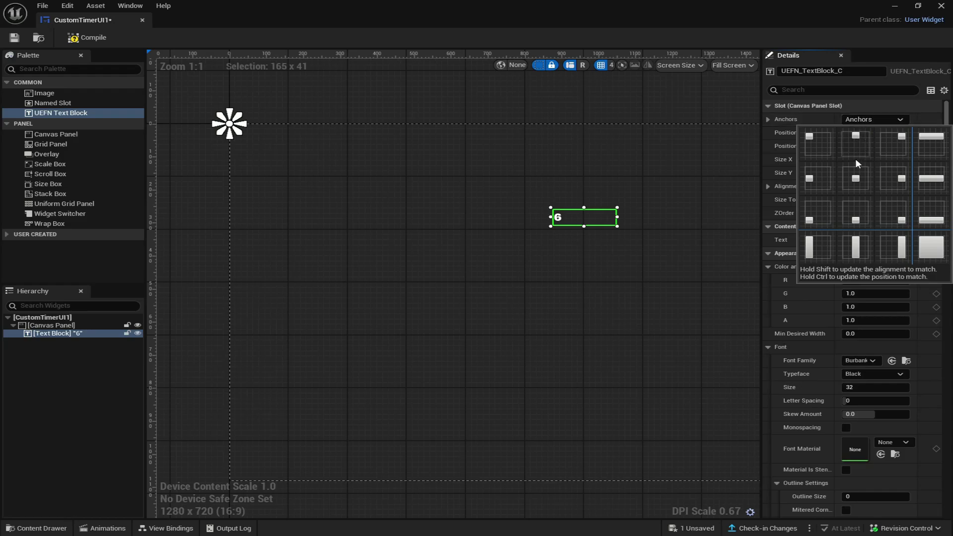
{"action": "left_click", "coordinate": [855, 178]}
{"action": "right_click_drag", "start_coordinate": [625, 244], "coordinate": [498, 227]}
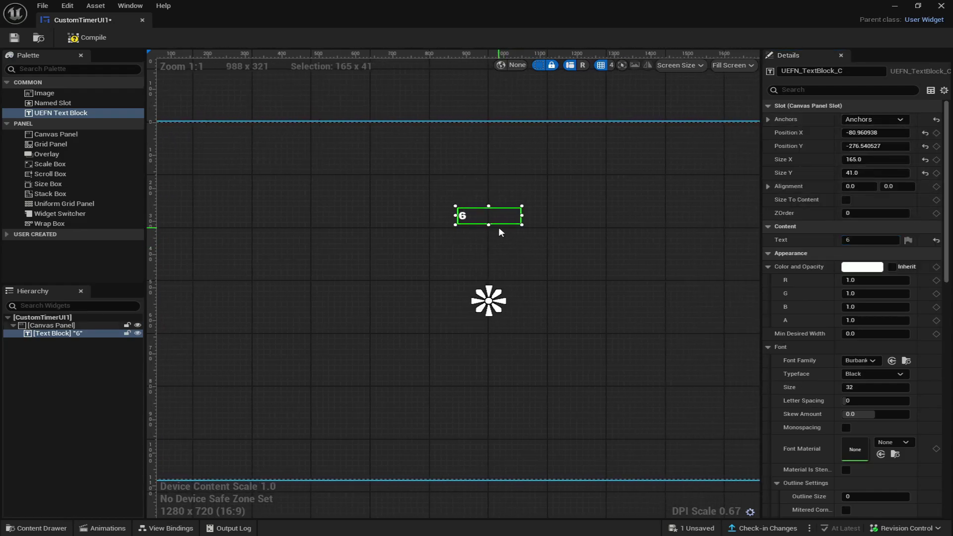
{"action": "scroll", "coordinate": [539, 173], "scroll_direction": "up", "scroll_amount": 3}
{"action": "scroll", "coordinate": [515, 215], "scroll_direction": "up", "scroll_amount": 1}
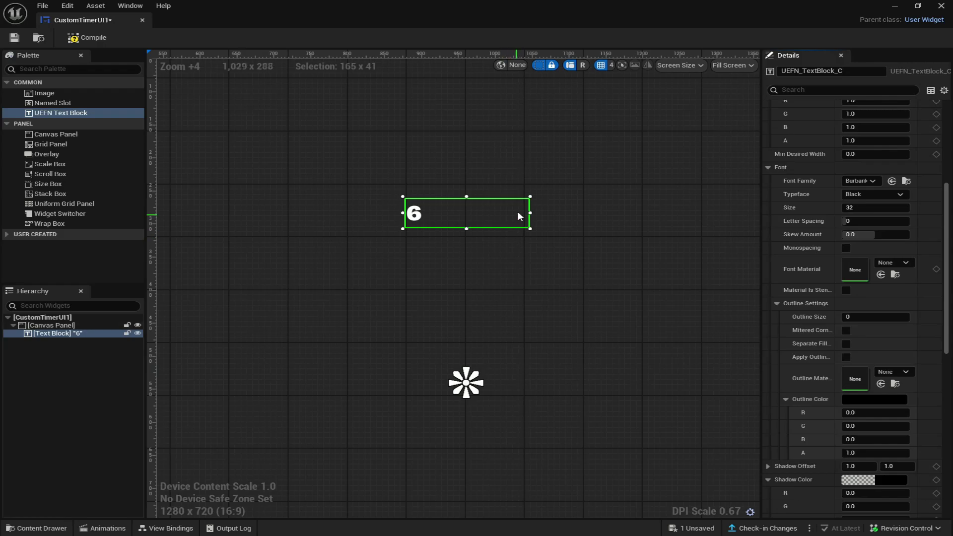
{"action": "left_click_drag", "start_coordinate": [529, 214], "coordinate": [468, 215]}
{"action": "scroll", "coordinate": [553, 202], "scroll_direction": "down", "scroll_amount": 8}
Select the 6 text block and enlarge its font size to 88
{"action": "left_click", "coordinate": [528, 206]}
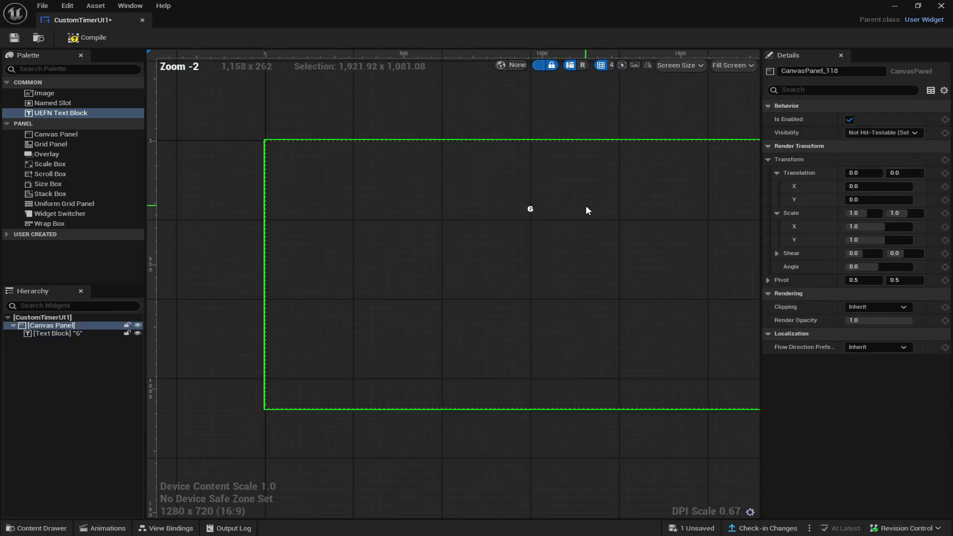
{"action": "right_click_drag", "start_coordinate": [555, 221], "coordinate": [502, 252]}
{"action": "scroll", "coordinate": [505, 250], "scroll_direction": "up", "scroll_amount": 3}
{"action": "scroll", "coordinate": [501, 255], "scroll_direction": "down", "scroll_amount": 3}
{"action": "scroll", "coordinate": [501, 266], "scroll_direction": "up", "scroll_amount": 1}
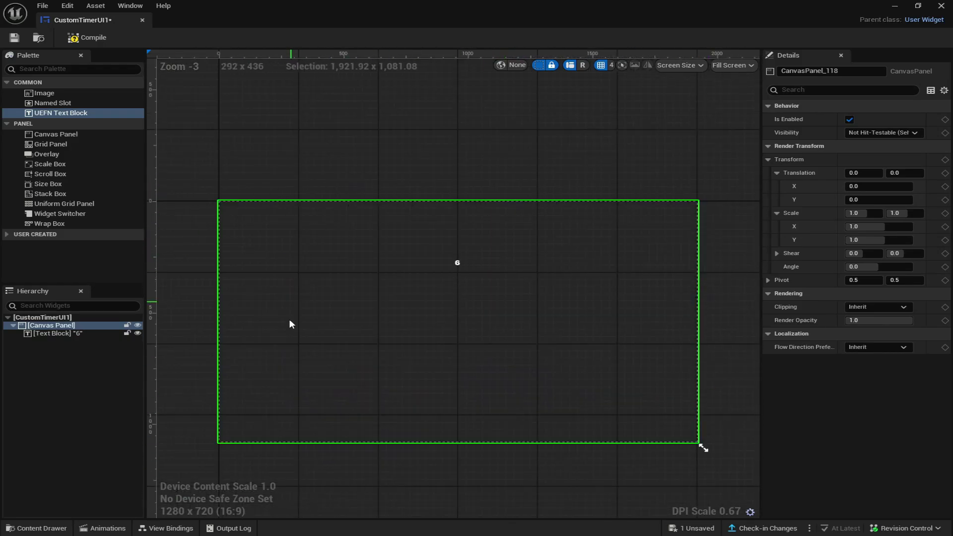
{"action": "scroll", "coordinate": [471, 287], "scroll_direction": "up", "scroll_amount": 2}
{"action": "scroll", "coordinate": [470, 287], "scroll_direction": "up", "scroll_amount": 1}
{"action": "left_click", "coordinate": [449, 252]}
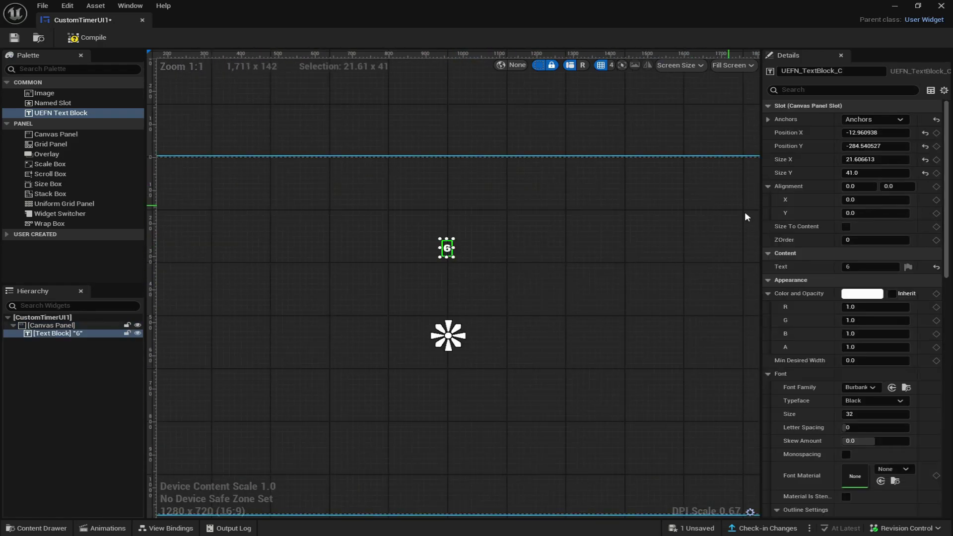
{"action": "scroll", "coordinate": [778, 254], "scroll_direction": "down", "scroll_amount": 3}
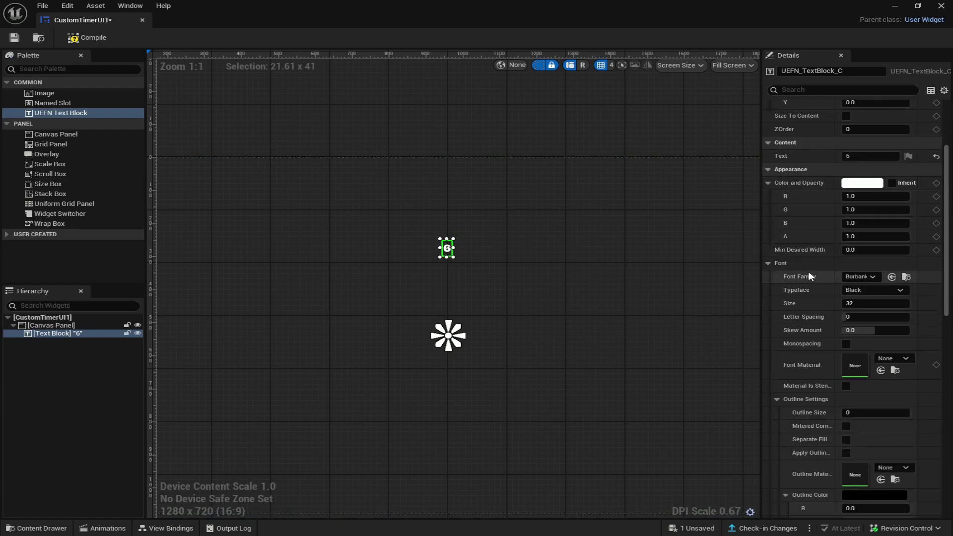
{"action": "left_click_drag", "start_coordinate": [852, 303], "coordinate": [888, 303]}
{"action": "scroll", "coordinate": [555, 272], "scroll_direction": "down", "scroll_amount": 2}
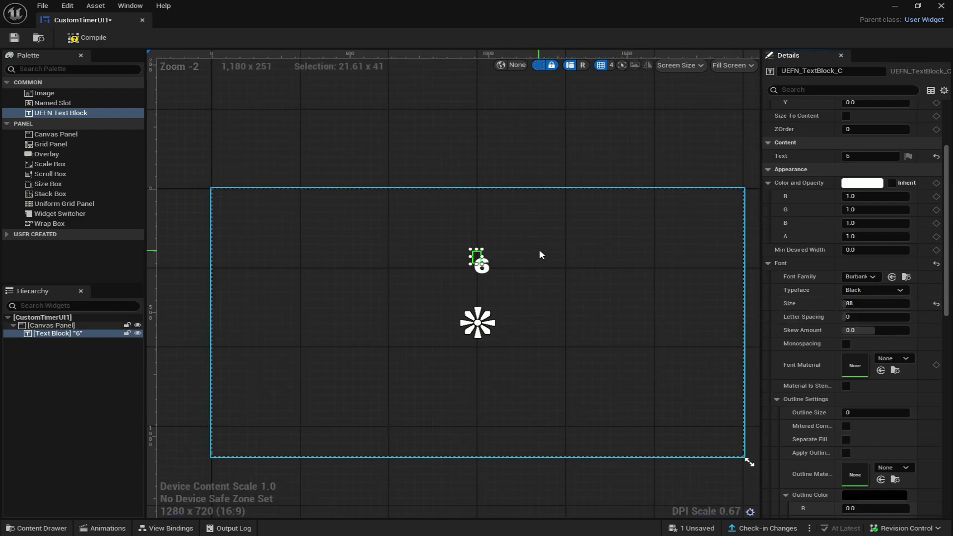
{"action": "scroll", "coordinate": [538, 251], "scroll_direction": "up", "scroll_amount": 2}
Resize the text box to about 59.14 × 105.56 so the whole 6 fits
{"action": "left_click_drag", "start_coordinate": [457, 265], "coordinate": [474, 283]}
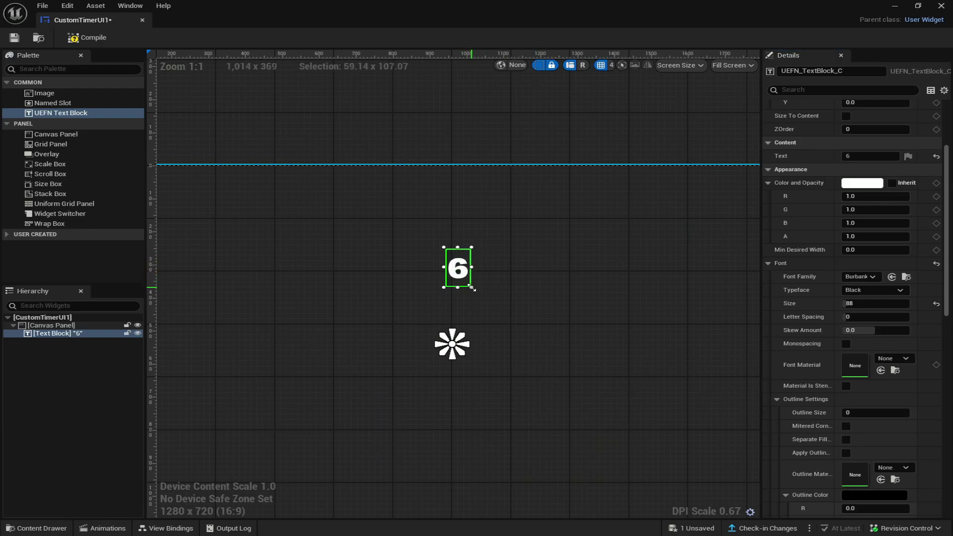
{"action": "left_click_drag", "start_coordinate": [456, 247], "coordinate": [467, 263]}
{"action": "scroll", "coordinate": [494, 259], "scroll_direction": "down", "scroll_amount": 2}
{"action": "scroll", "coordinate": [493, 259], "scroll_direction": "down", "scroll_amount": 1}
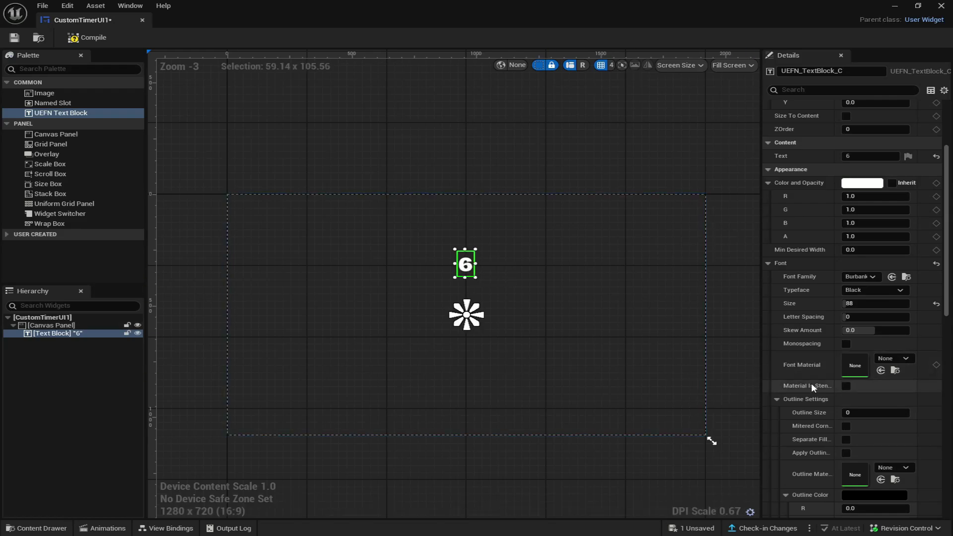
Set the 6's Font Outline Size to 5 for a dark outline
{"action": "scroll", "coordinate": [508, 281], "scroll_direction": "up", "scroll_amount": 4}
{"action": "scroll", "coordinate": [843, 397], "scroll_direction": "down", "scroll_amount": 2}
{"action": "left_click", "coordinate": [875, 364]}
{"action": "type", "text": "16"}
{"action": "key", "text": "Return"}
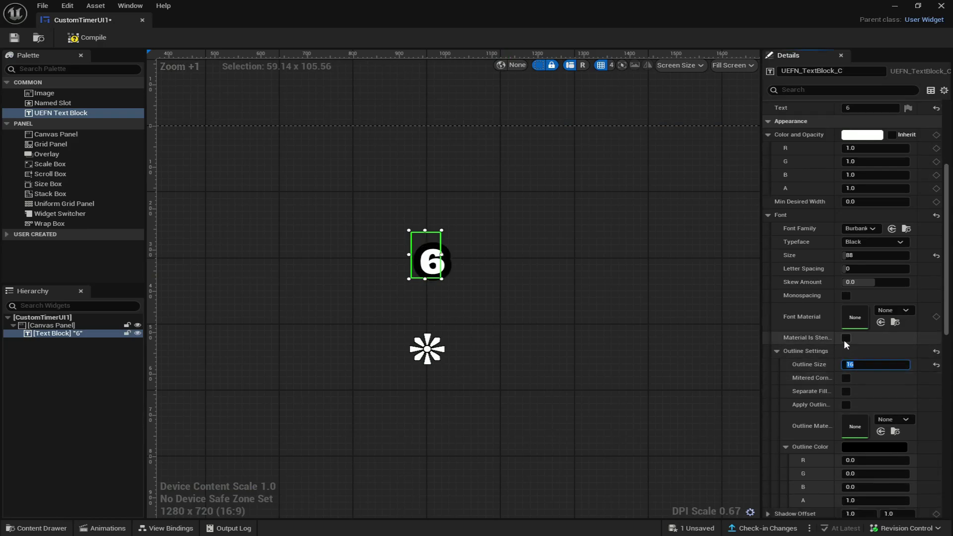
{"action": "key", "text": "Return"}
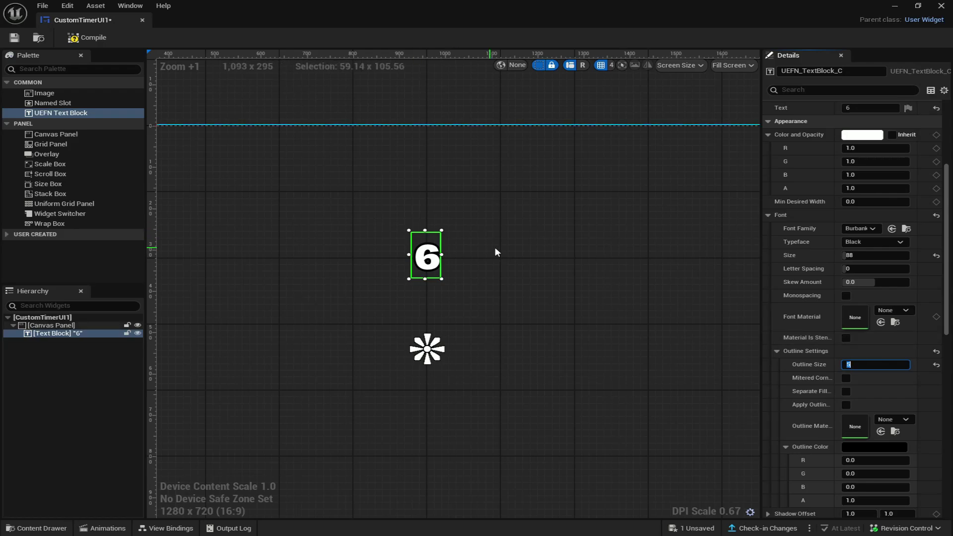
{"action": "scroll", "coordinate": [486, 251], "scroll_direction": "up", "scroll_amount": 3}
{"action": "left_click_drag", "start_coordinate": [419, 251], "coordinate": [420, 252]}
Deselect the text block and save the CustomTimerUI1 widget with Ctrl+S
{"action": "scroll", "coordinate": [484, 219], "scroll_direction": "down", "scroll_amount": 5}
{"action": "left_click", "coordinate": [569, 145]}
{"action": "scroll", "coordinate": [543, 154], "scroll_direction": "down", "scroll_amount": 2}
{"action": "scroll", "coordinate": [527, 217], "scroll_direction": "down", "scroll_amount": 1}
{"action": "scroll", "coordinate": [527, 218], "scroll_direction": "up", "scroll_amount": 1}
{"action": "right_click_drag", "start_coordinate": [527, 198], "coordinate": [520, 261]}
{"action": "key", "text": "ctrl+s"}
Reselect the 6 text block and bring up View Bindings
{"action": "scroll", "coordinate": [520, 260], "scroll_direction": "up", "scroll_amount": 1}
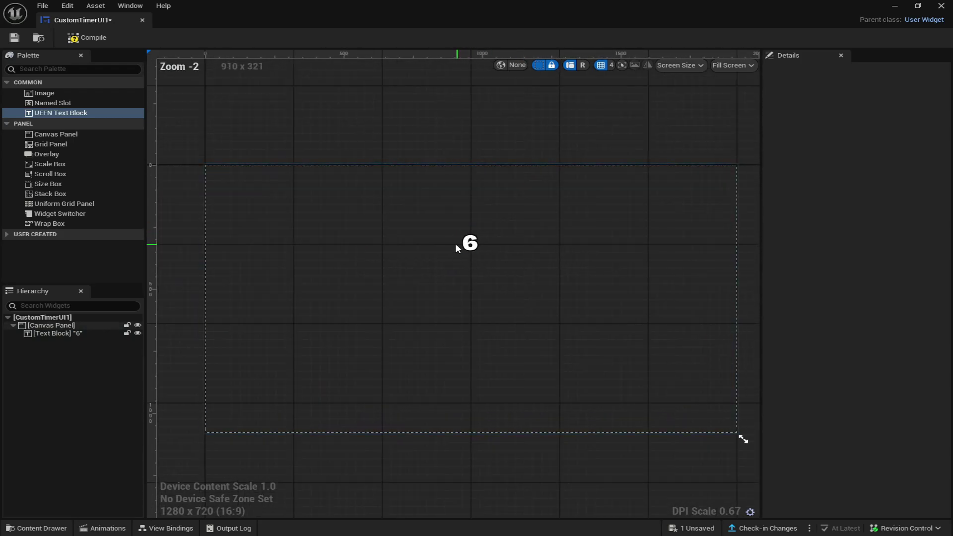
{"action": "scroll", "coordinate": [511, 257], "scroll_direction": "up", "scroll_amount": 1}
{"action": "scroll", "coordinate": [507, 277], "scroll_direction": "up", "scroll_amount": 2}
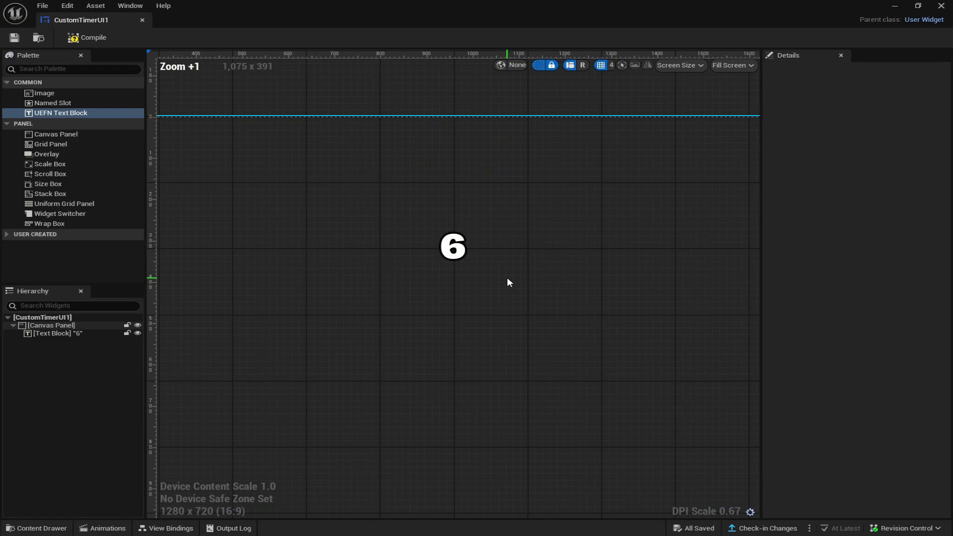
{"action": "scroll", "coordinate": [510, 267], "scroll_direction": "down", "scroll_amount": 1}
{"action": "scroll", "coordinate": [454, 242], "scroll_direction": "down", "scroll_amount": 1}
{"action": "scroll", "coordinate": [526, 268], "scroll_direction": "down", "scroll_amount": 1}
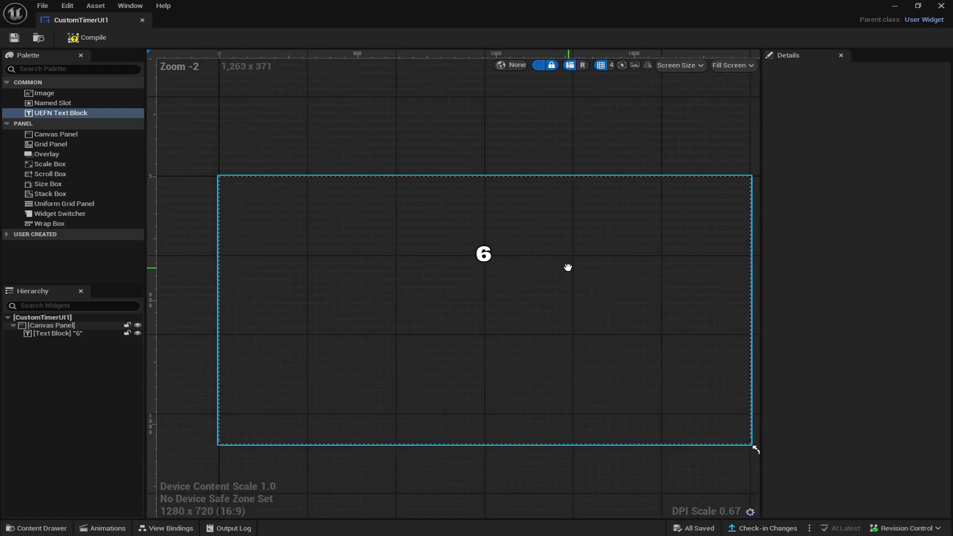
{"action": "left_click", "coordinate": [485, 259]}
{"action": "left_click", "coordinate": [182, 527]}
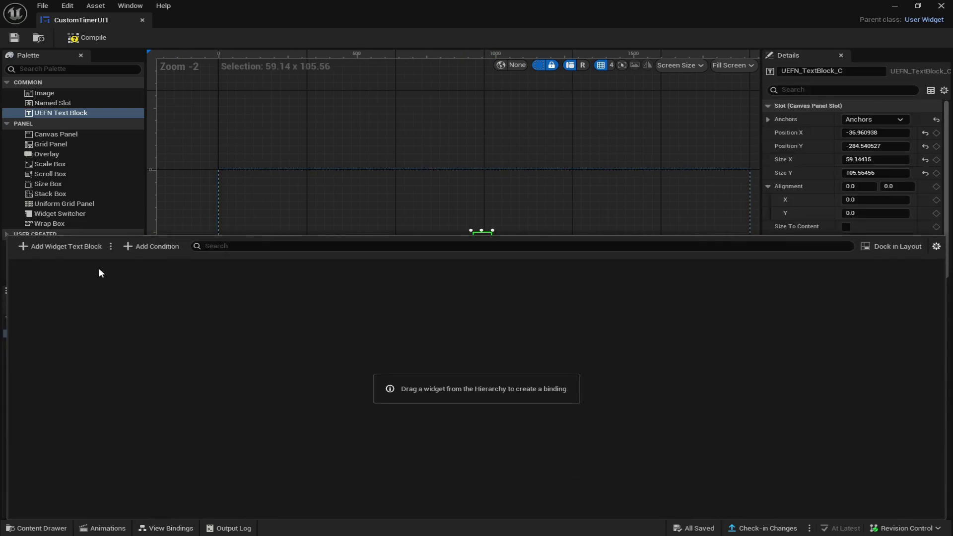
Add a text block binding with source To Text (Integer) targeting the Text property
{"action": "left_click", "coordinate": [73, 245]}
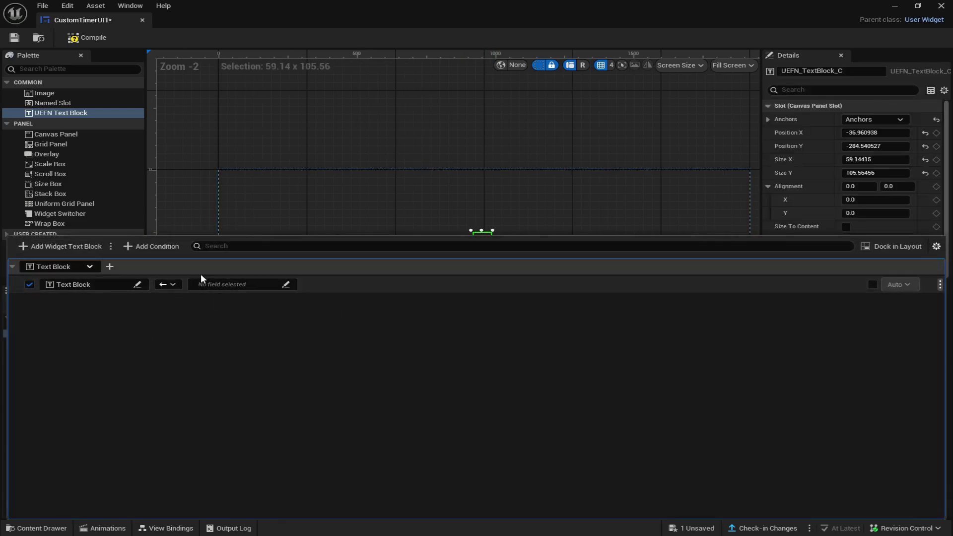
{"action": "left_click", "coordinate": [218, 285]}
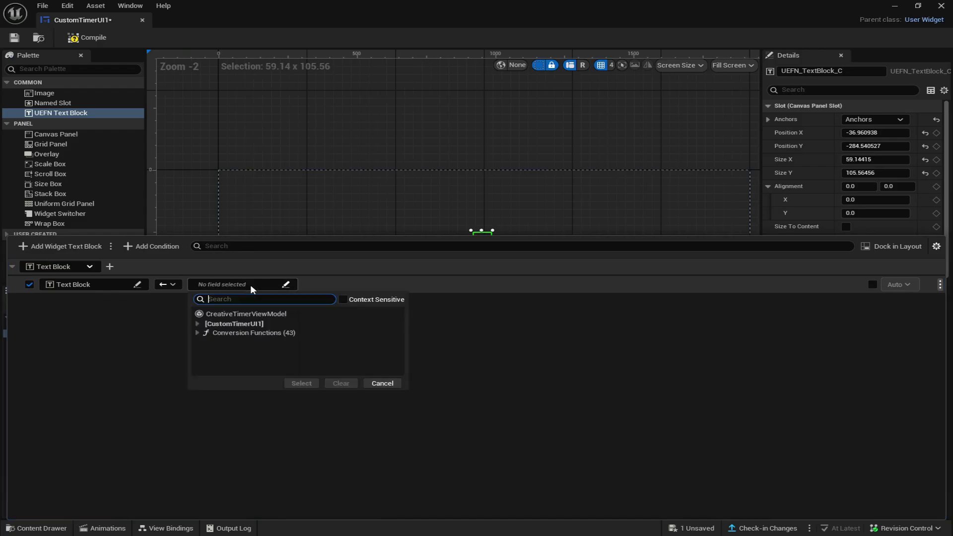
{"action": "left_click", "coordinate": [244, 335]}
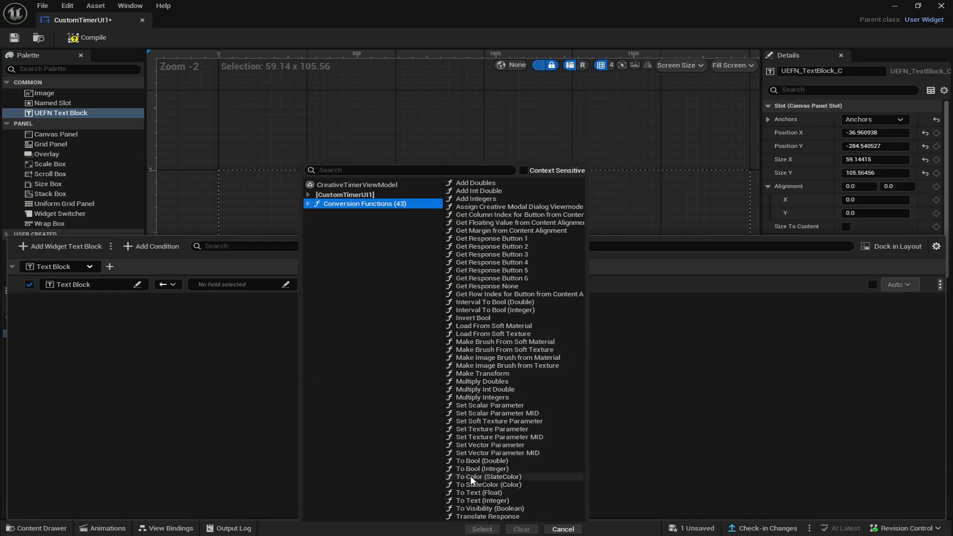
{"action": "left_click", "coordinate": [472, 500]}
{"action": "left_click", "coordinate": [482, 529]}
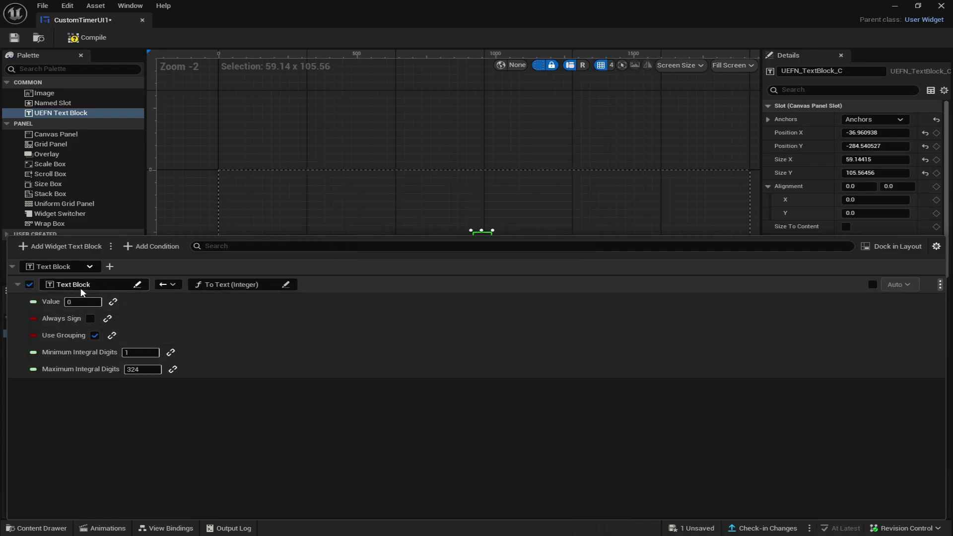
{"action": "left_click", "coordinate": [136, 286]}
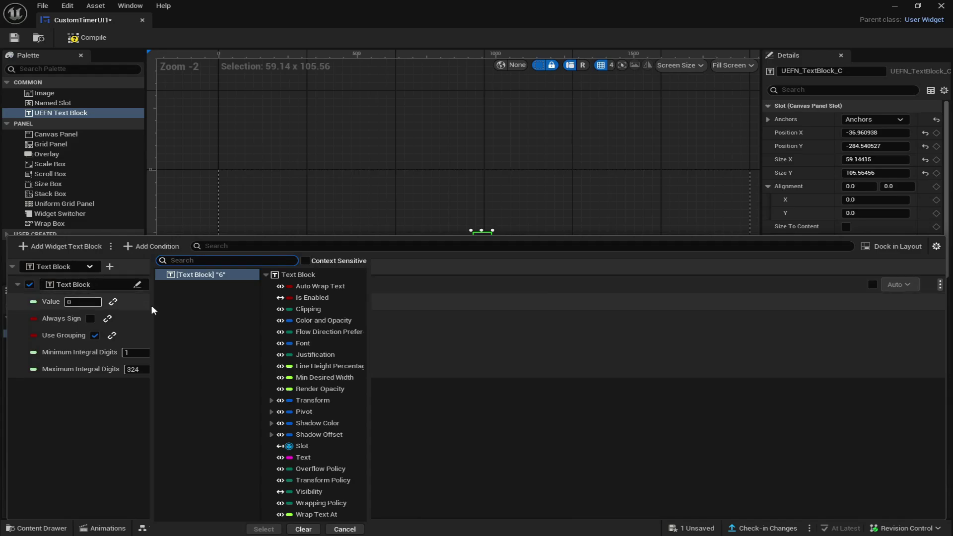
{"action": "left_click", "coordinate": [314, 460]}
{"action": "left_click", "coordinate": [263, 529]}
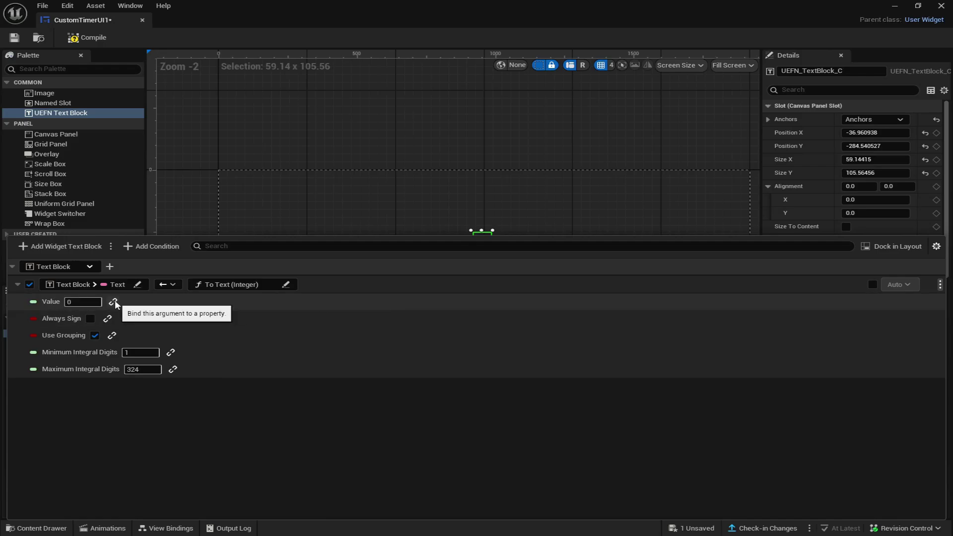
Bind the Value argument to CreativeTimerViewModel > Current Time in Seconds
{"action": "left_click", "coordinate": [114, 302]}
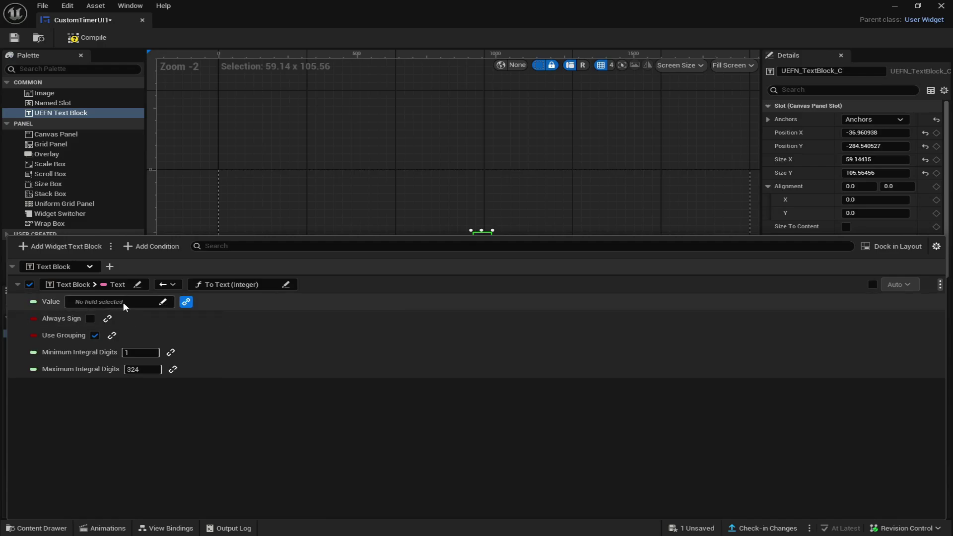
{"action": "left_click", "coordinate": [162, 302]}
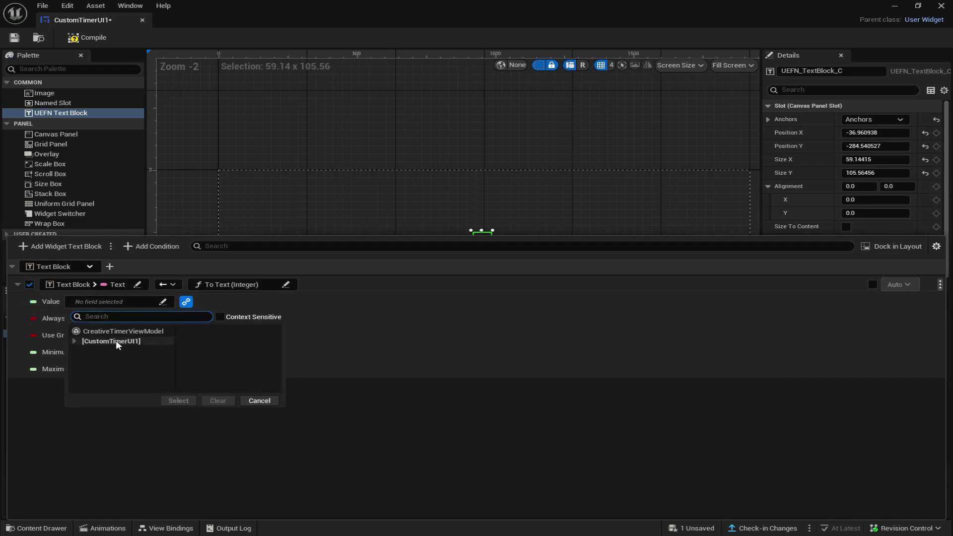
{"action": "left_click", "coordinate": [132, 333]}
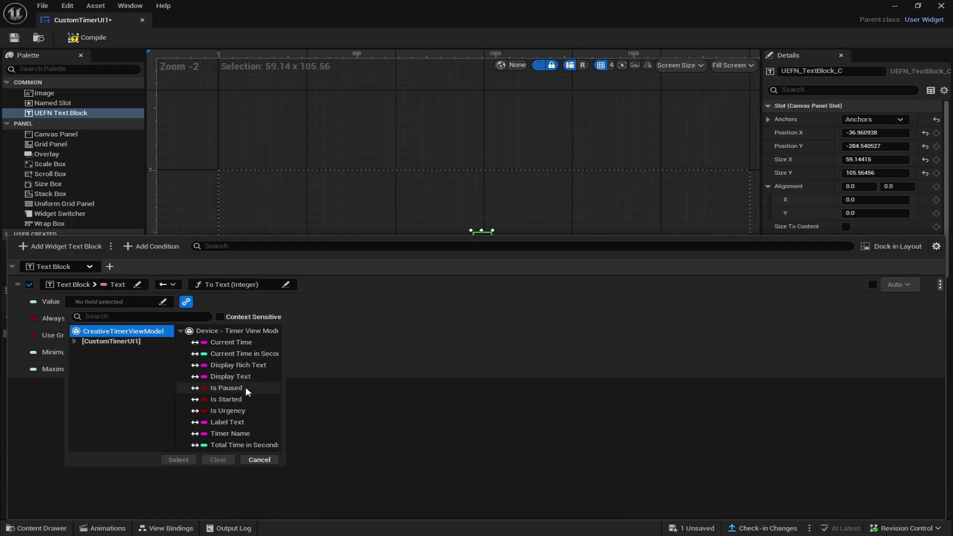
{"action": "left_click", "coordinate": [242, 354]}
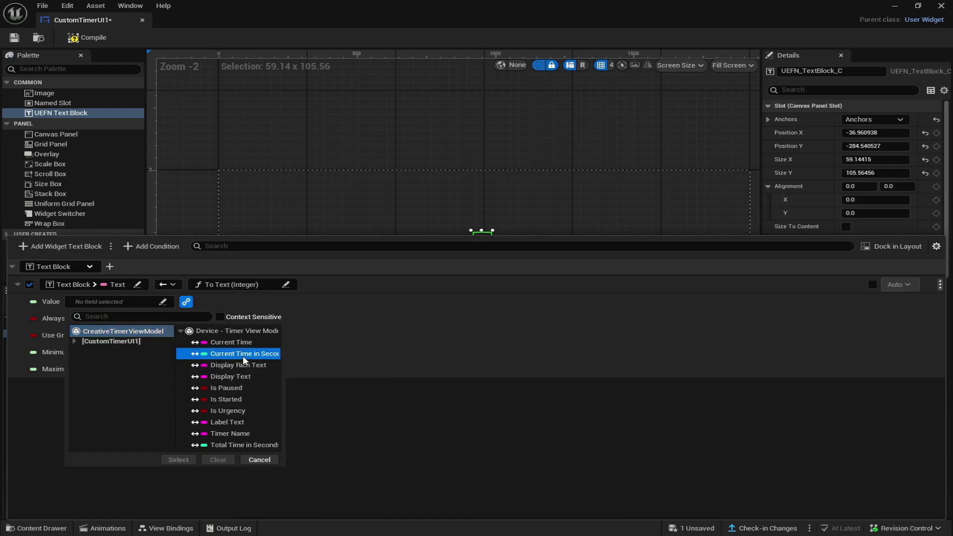
{"action": "left_click", "coordinate": [178, 459]}
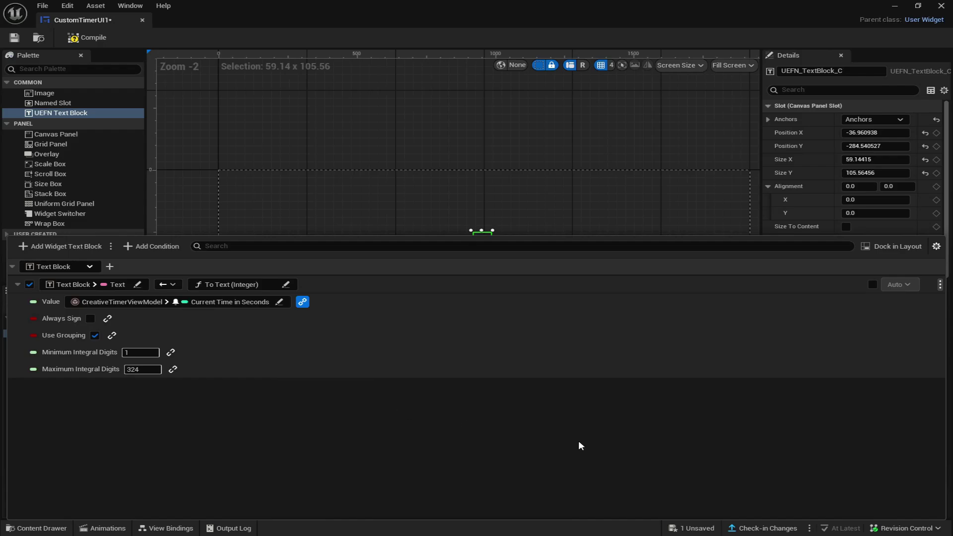
Save CustomTimerUI1 and close the widget editor to return to the level
{"action": "left_click", "coordinate": [697, 529]}
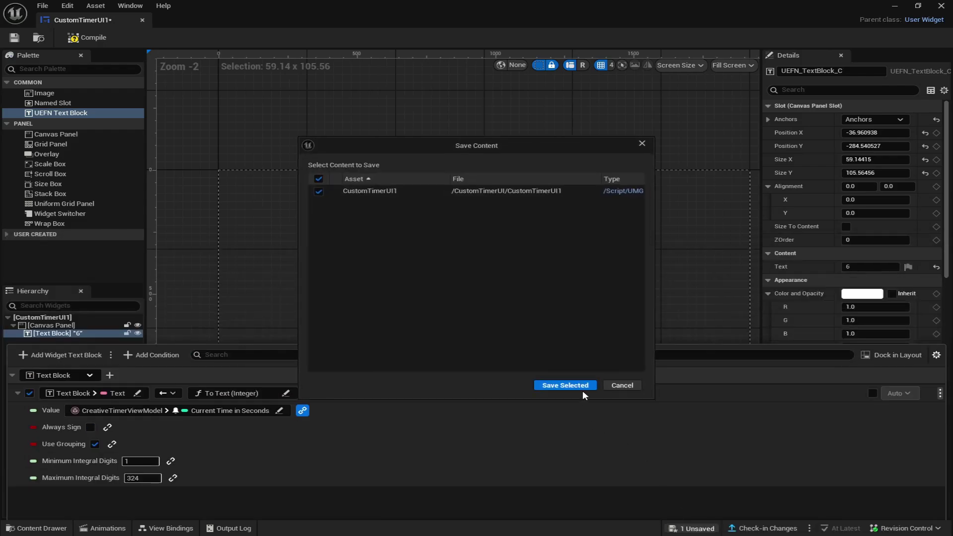
{"action": "left_click", "coordinate": [564, 386]}
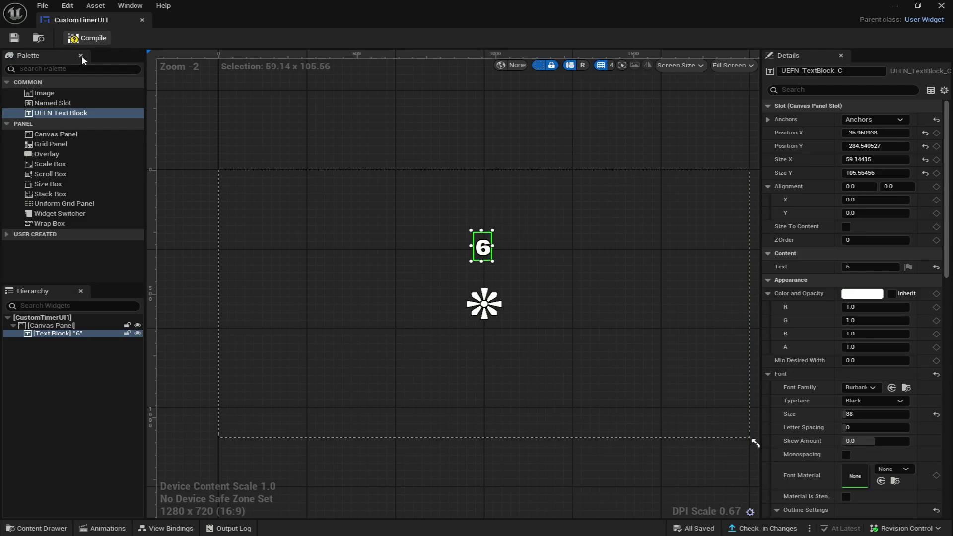
{"action": "left_click", "coordinate": [142, 20]}
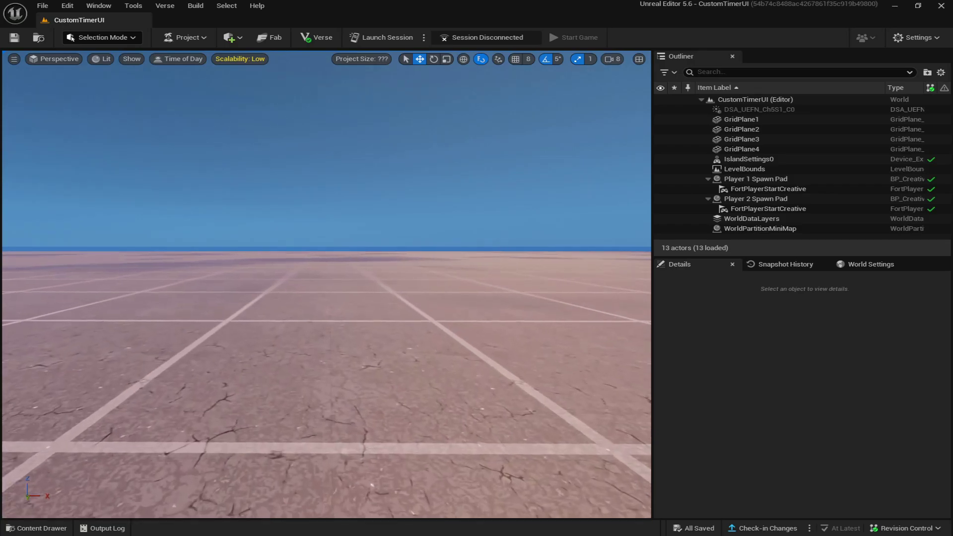
Search the Fortnite content for 'timer' and place a Timer Device in the level
{"action": "left_click", "coordinate": [36, 528]}
{"action": "left_click", "coordinate": [75, 314]}
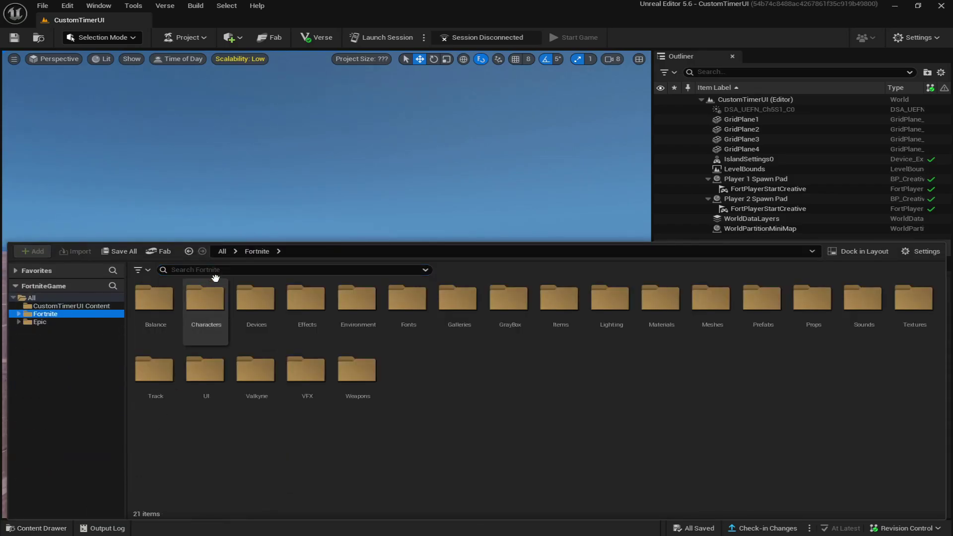
{"action": "left_click", "coordinate": [214, 268]}
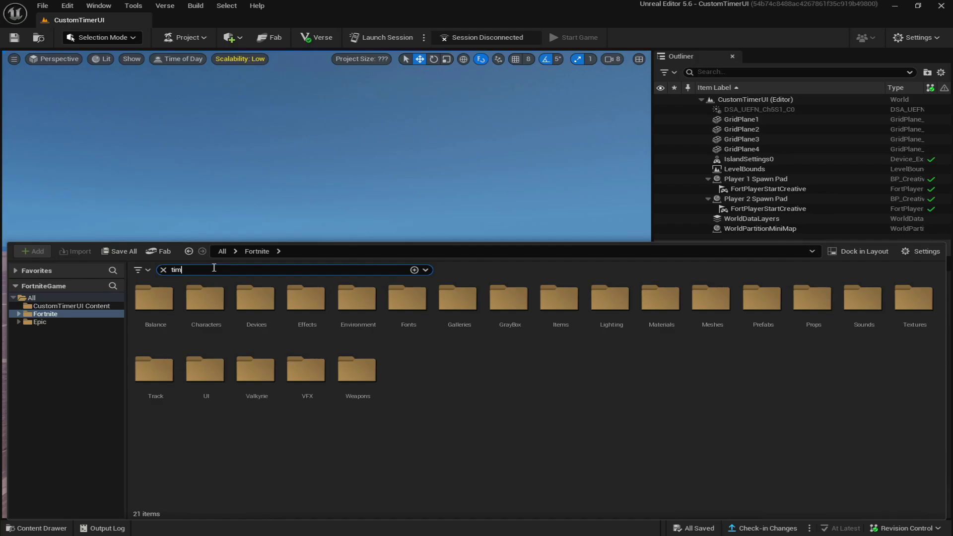
{"action": "type", "text": "timer"}
{"action": "left_click_drag", "start_coordinate": [557, 298], "coordinate": [290, 327]}
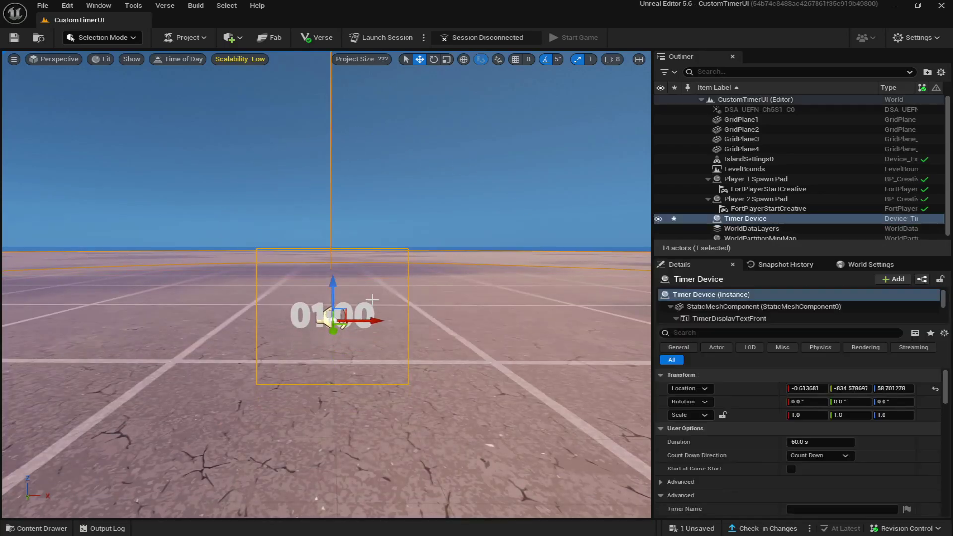
{"action": "scroll", "coordinate": [375, 288], "scroll_direction": "up", "scroll_amount": 2}
Frame the Timer Device, set Duration to 6 and enable Start at Game Start
{"action": "key", "text": "f"}
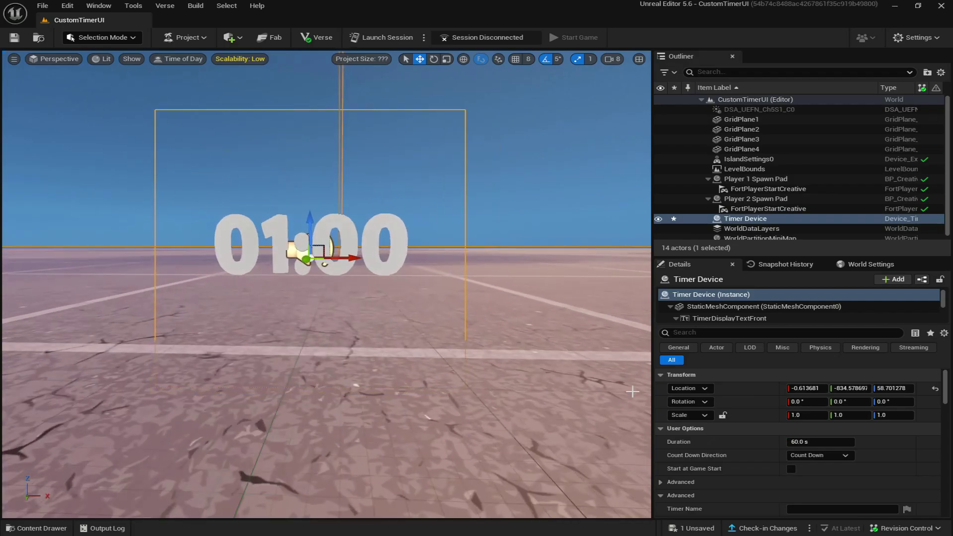
{"action": "type", "text": "6"}
{"action": "key", "text": "Return"}
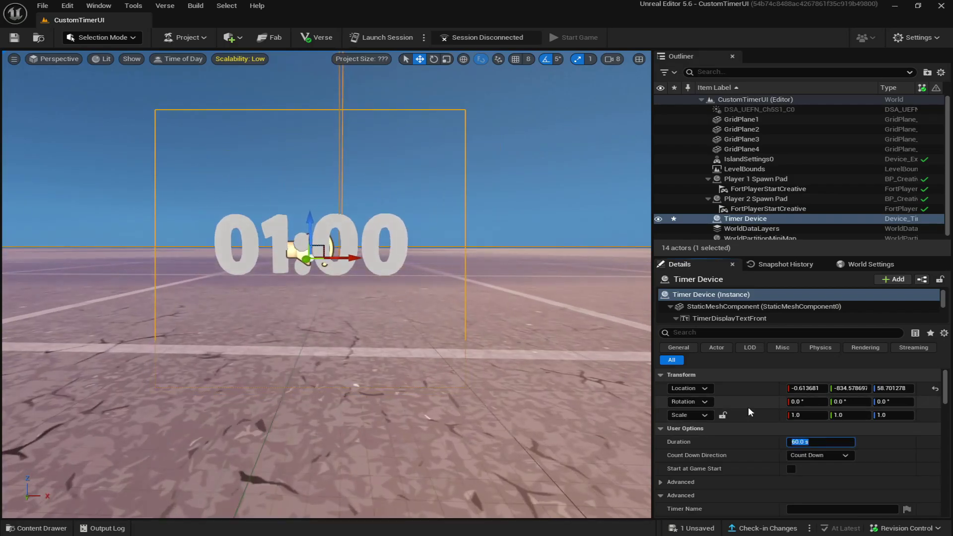
{"action": "scroll", "coordinate": [710, 431], "scroll_direction": "down", "scroll_amount": 2}
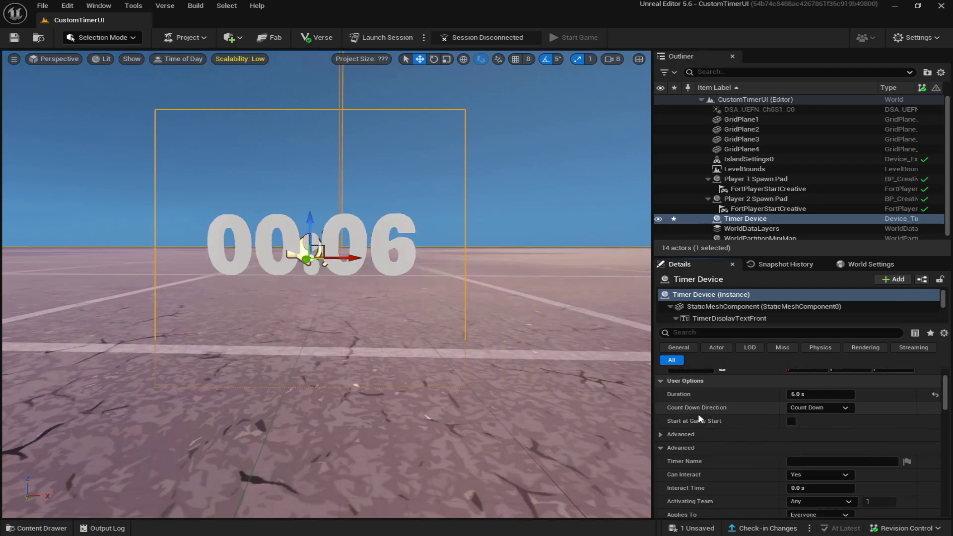
{"action": "left_click", "coordinate": [791, 422]}
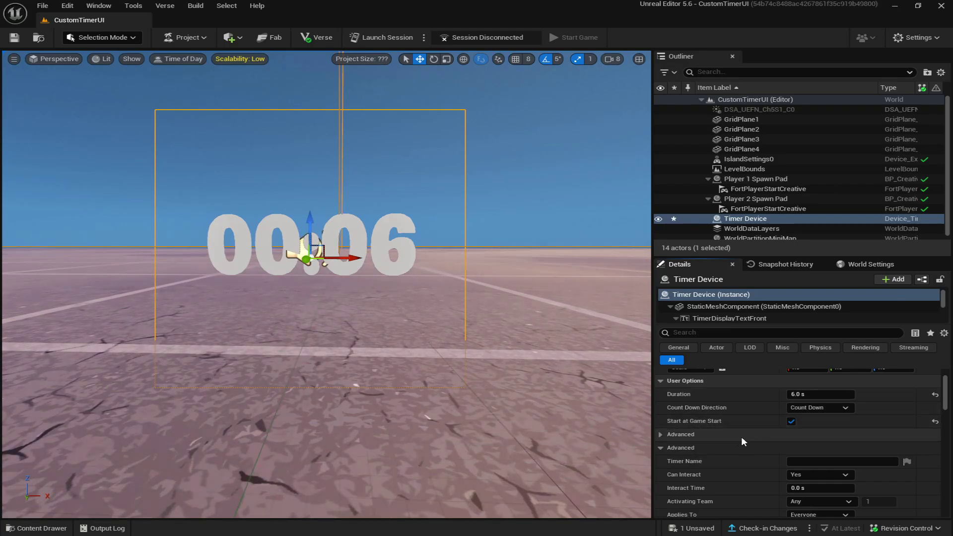
Under Advanced, set the Timer Device's Custom Widget Class to CustomTimerUI1
{"action": "left_click", "coordinate": [672, 434]}
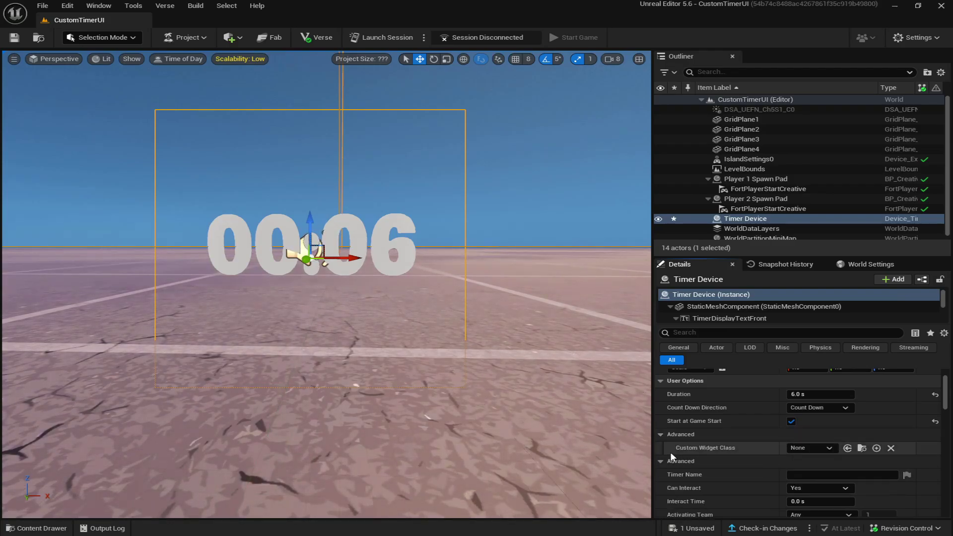
{"action": "left_click", "coordinate": [810, 448]}
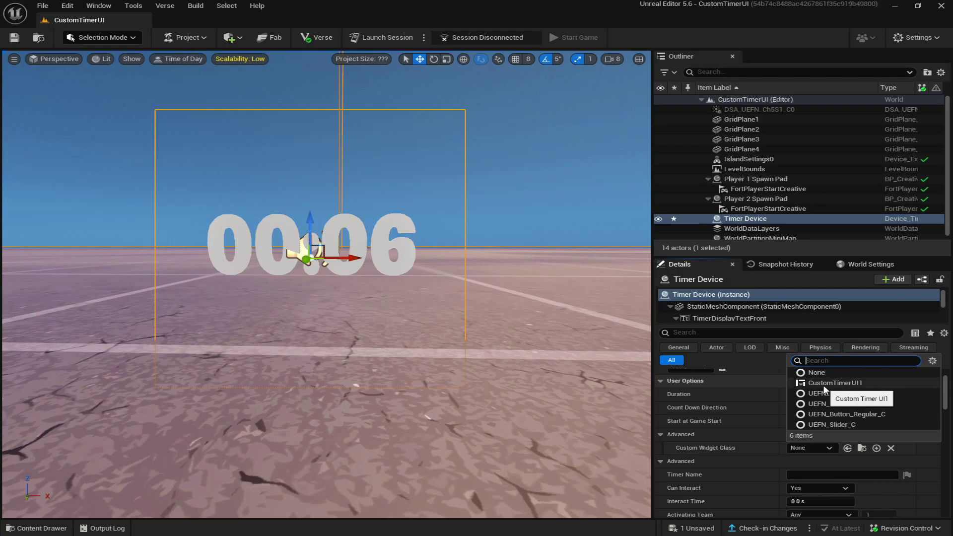
{"action": "left_click", "coordinate": [846, 387]}
{"action": "scroll", "coordinate": [726, 449], "scroll_direction": "down", "scroll_amount": 3}
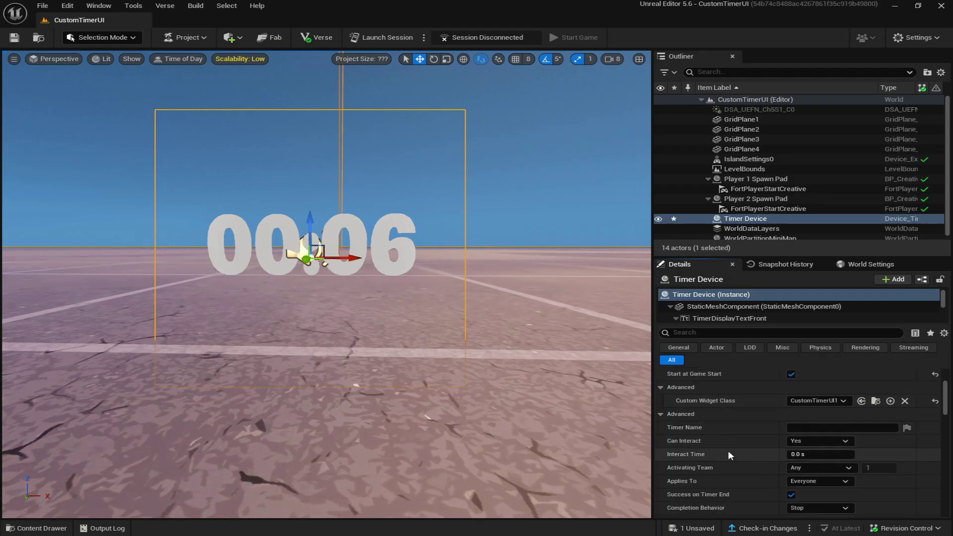
Set Can Interact to No and Completion Behavior to Restart
{"action": "left_click", "coordinate": [819, 409]}
{"action": "left_click", "coordinate": [794, 418]}
{"action": "scroll", "coordinate": [732, 419], "scroll_direction": "down", "scroll_amount": 2}
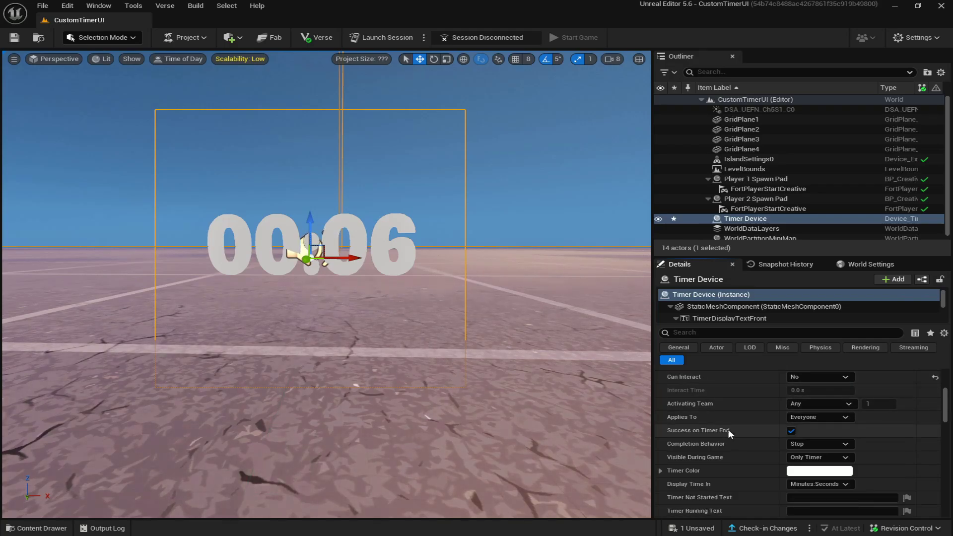
{"action": "left_click", "coordinate": [814, 444]}
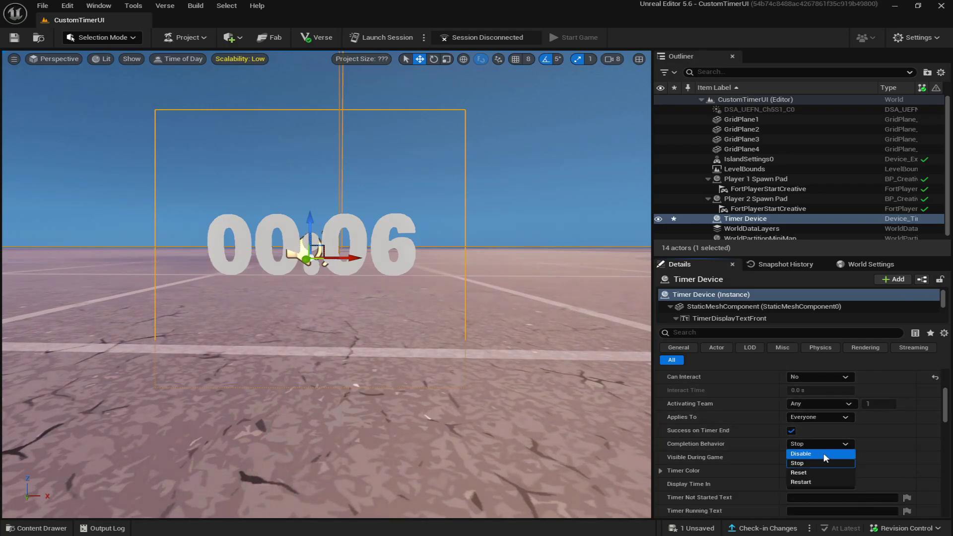
{"action": "left_click", "coordinate": [805, 482]}
{"action": "scroll", "coordinate": [737, 446], "scroll_direction": "down", "scroll_amount": 2}
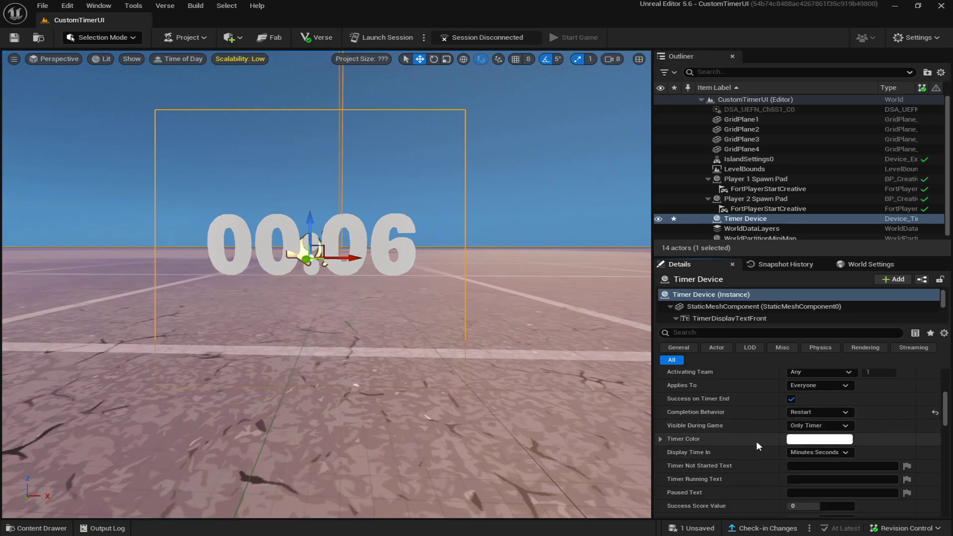
Set Visible During Game to Hidden and bring up the unsaved level changes
{"action": "left_click", "coordinate": [809, 426]}
{"action": "scroll", "coordinate": [739, 420], "scroll_direction": "down", "scroll_amount": 10}
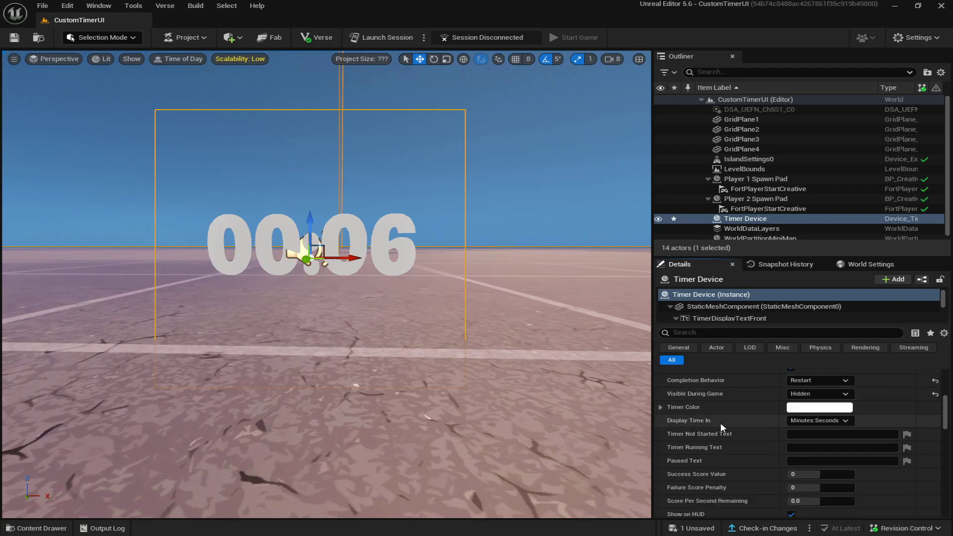
{"action": "scroll", "coordinate": [712, 419], "scroll_direction": "down", "scroll_amount": 3}
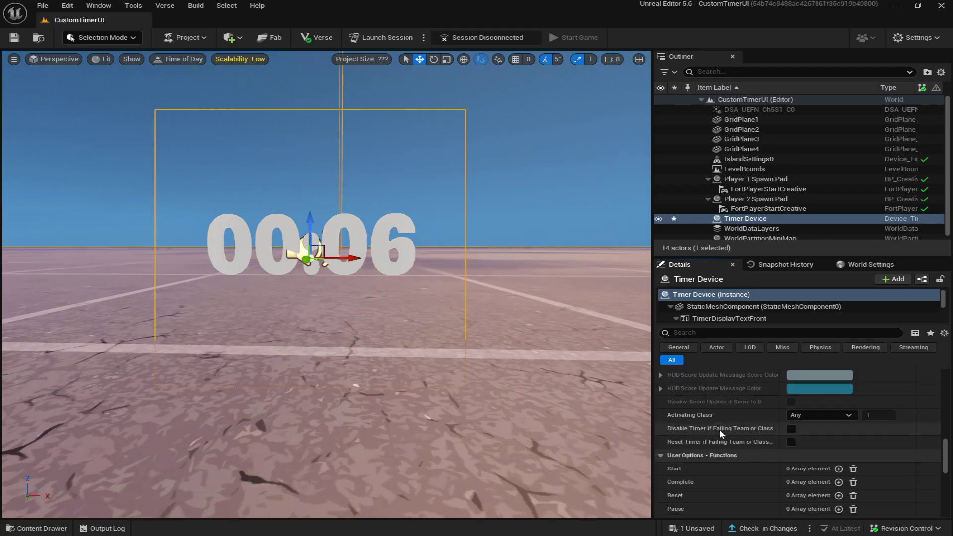
{"action": "left_click", "coordinate": [687, 526]}
Save the level changes and pull the view back from the Timer Device
{"action": "left_click", "coordinate": [578, 385]}
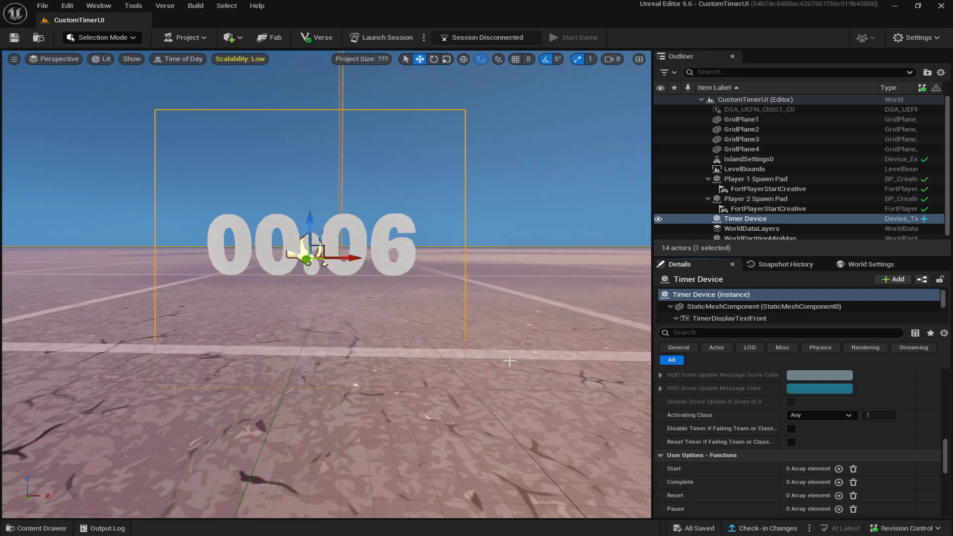
{"action": "scroll", "coordinate": [582, 384], "scroll_direction": "down", "scroll_amount": 5}
{"action": "middle_click_drag", "start_coordinate": [331, 251], "coordinate": [348, 292]}
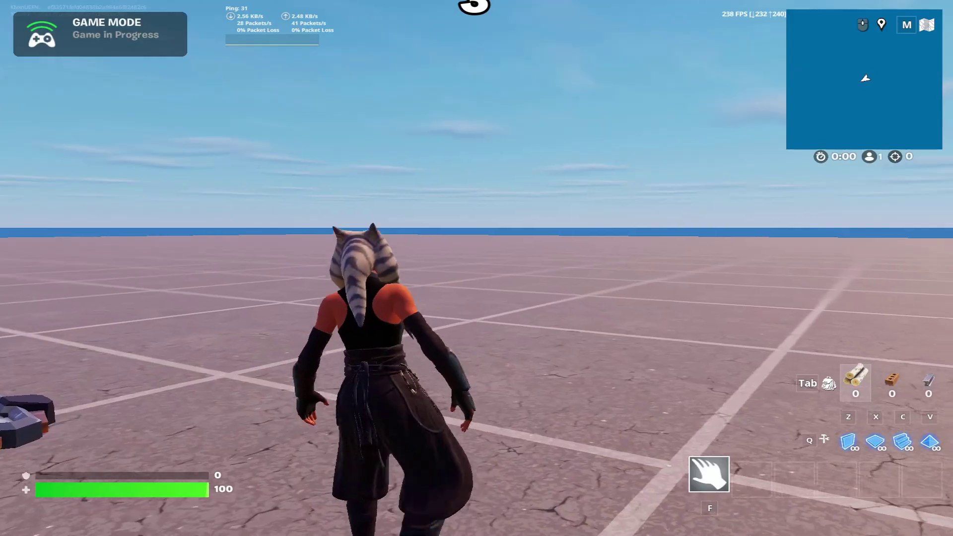
Launch a Fortnite playtest, pause to view the countdown, then return to the Content Drawer
{"action": "key", "text": "w"}
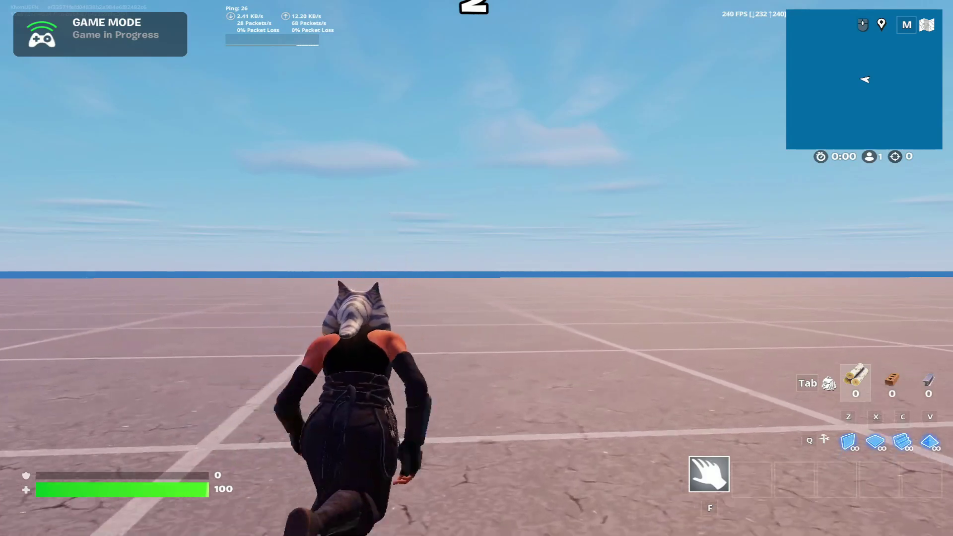
{"action": "key", "text": "Escape"}
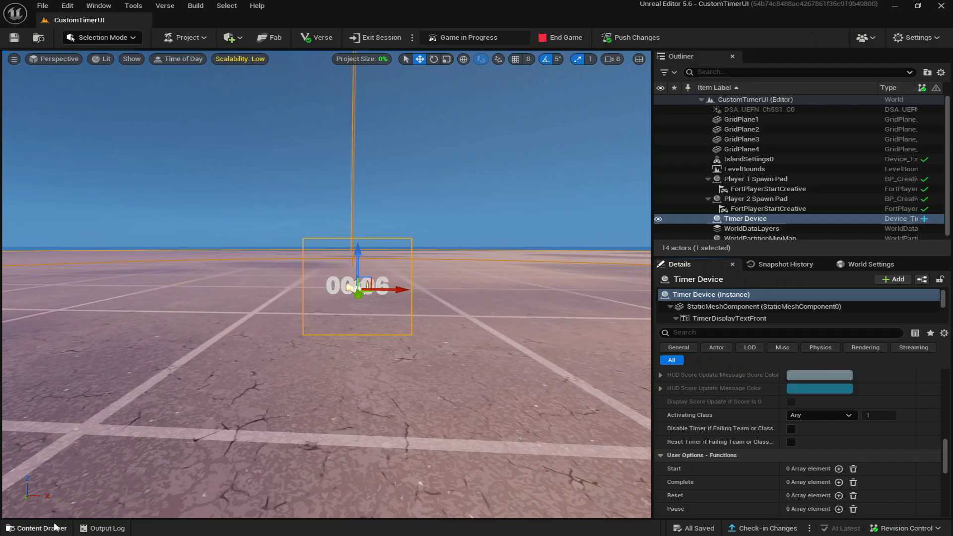
{"action": "left_click", "coordinate": [41, 527]}
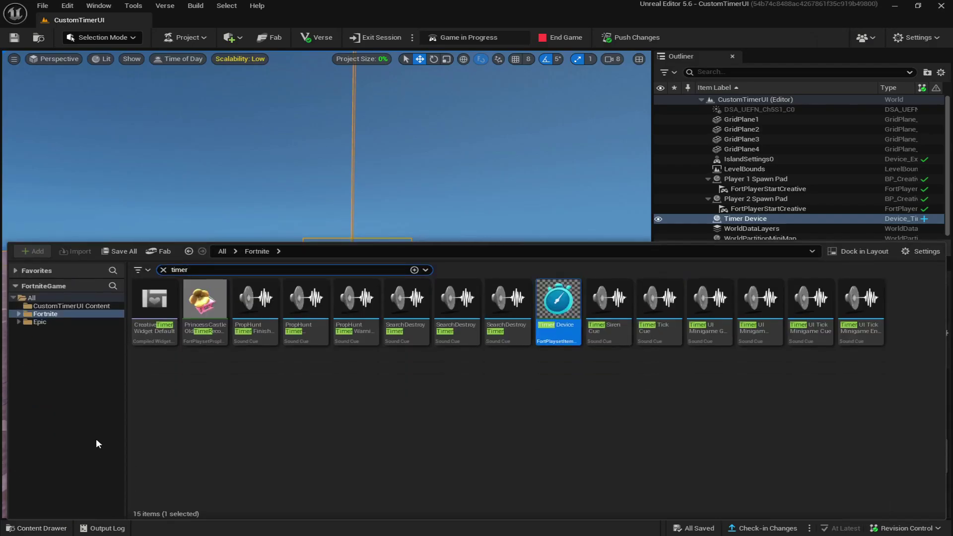
Clear the timer search and open the CustomTimerUI1 widget from the CustomTimerUI Content folder
{"action": "left_click", "coordinate": [163, 269]}
{"action": "left_click", "coordinate": [76, 305]}
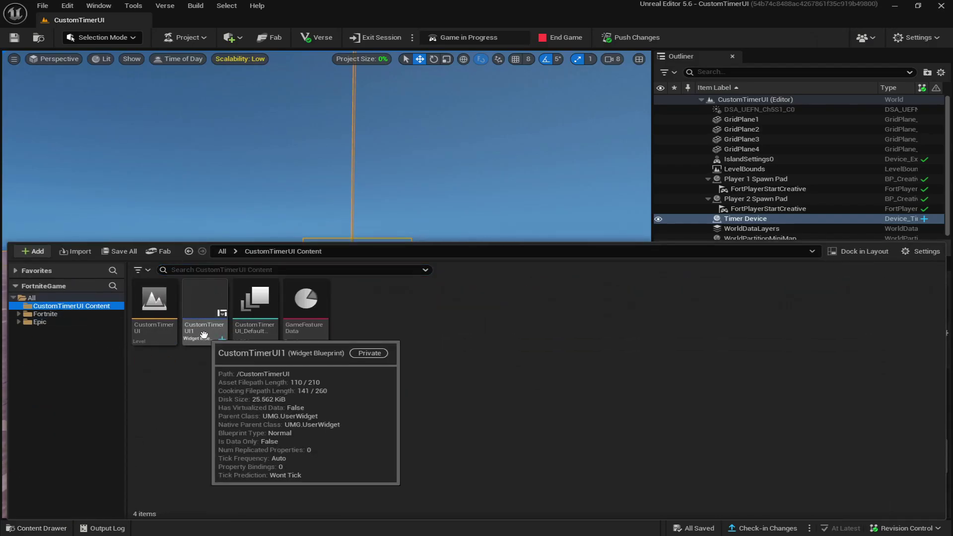
{"action": "double_click", "coordinate": [201, 315]}
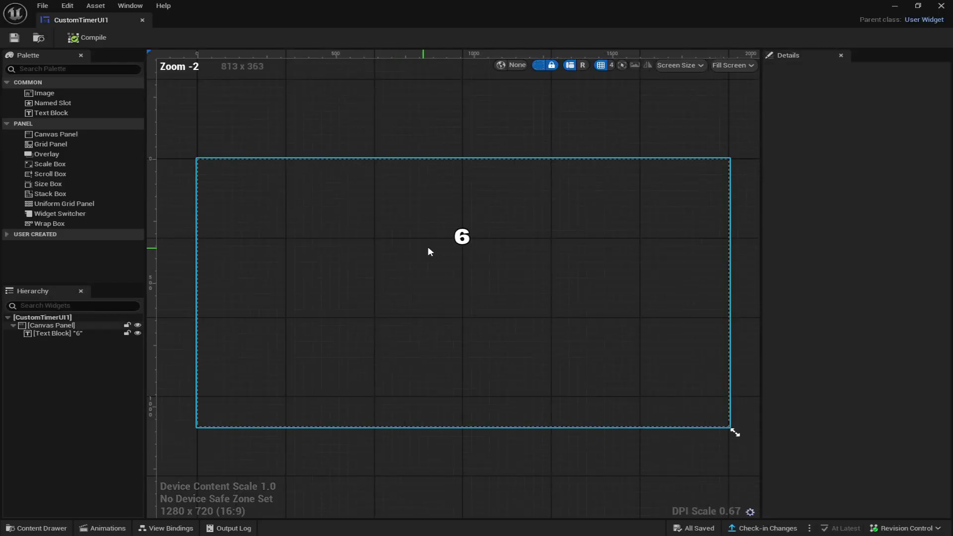
Move the 6 text block lower to Position Y -68.32, save the widget, and end the game session
{"action": "left_click", "coordinate": [461, 236]}
{"action": "scroll", "coordinate": [479, 302], "scroll_direction": "up", "scroll_amount": 3}
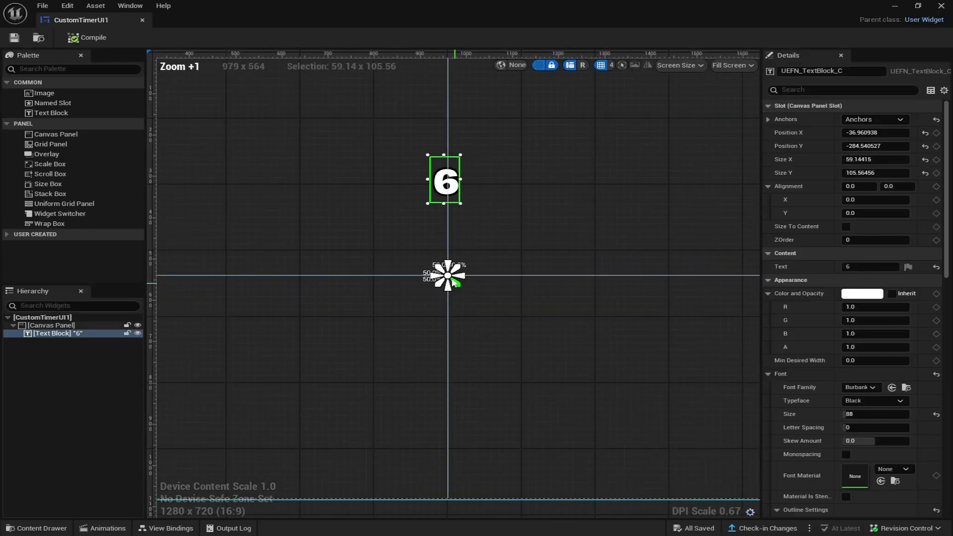
{"action": "left_click_drag", "start_coordinate": [447, 275], "coordinate": [447, 189]}
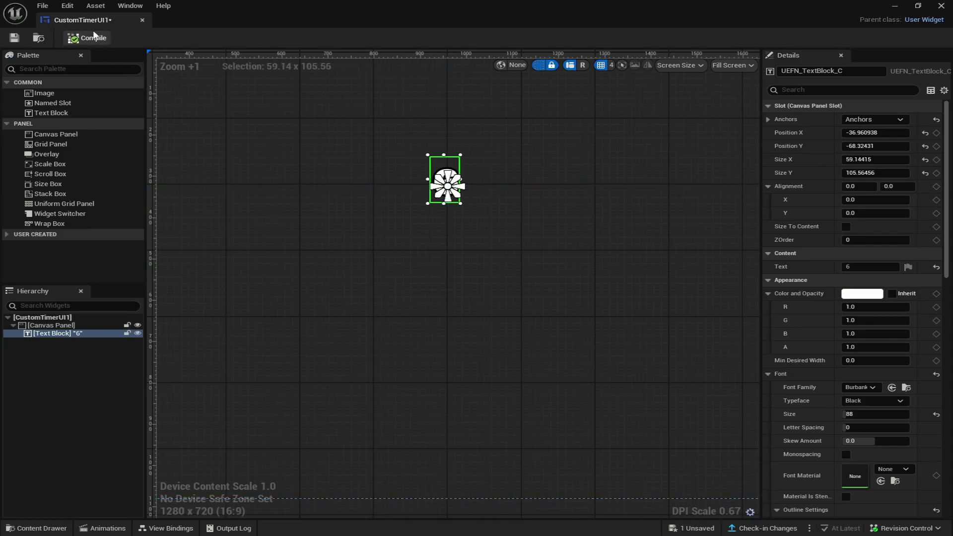
{"action": "left_click", "coordinate": [705, 525]}
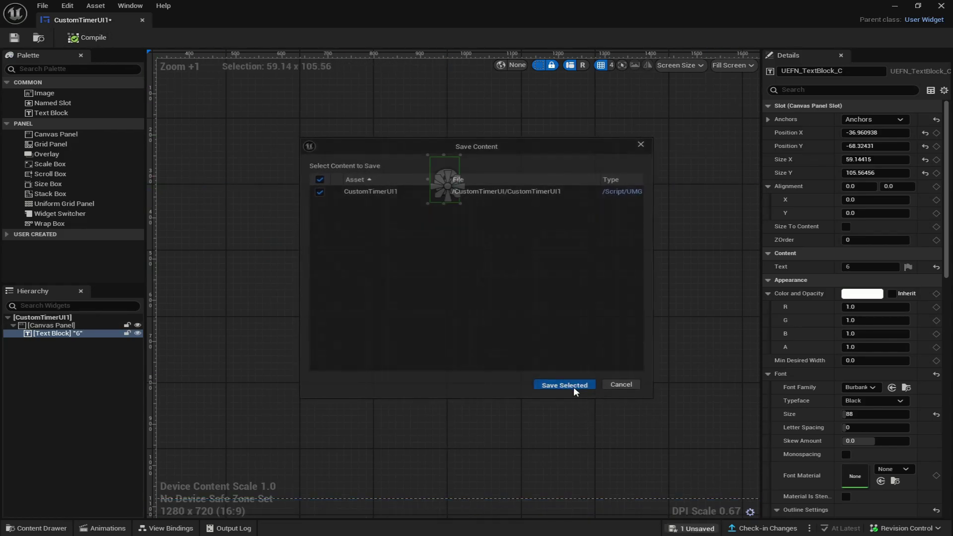
{"action": "left_click", "coordinate": [566, 387]}
{"action": "left_click", "coordinate": [143, 20]}
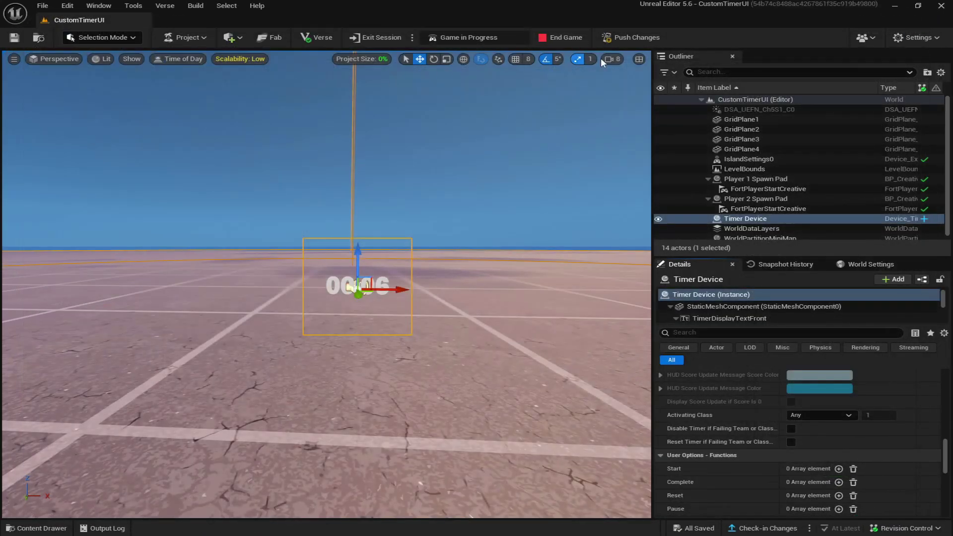
{"action": "left_click", "coordinate": [558, 37]}
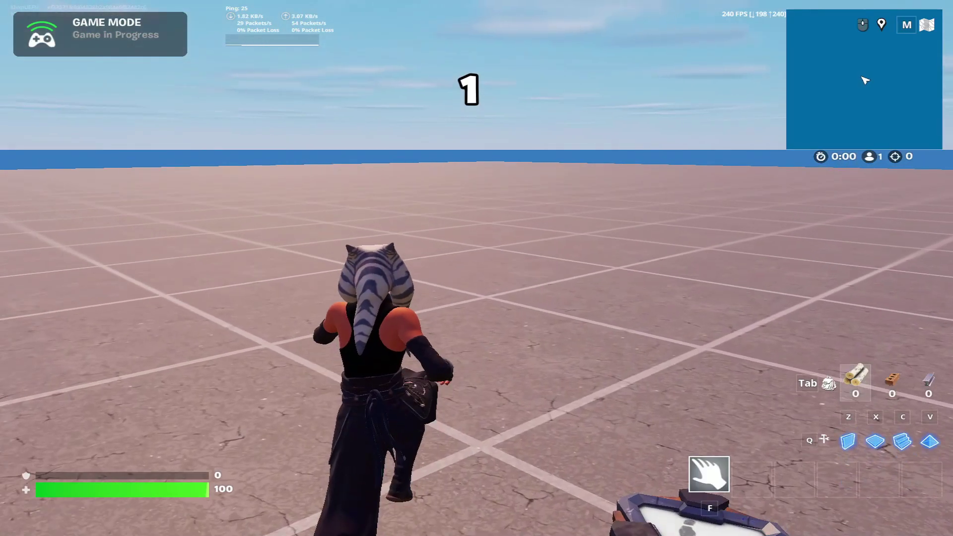